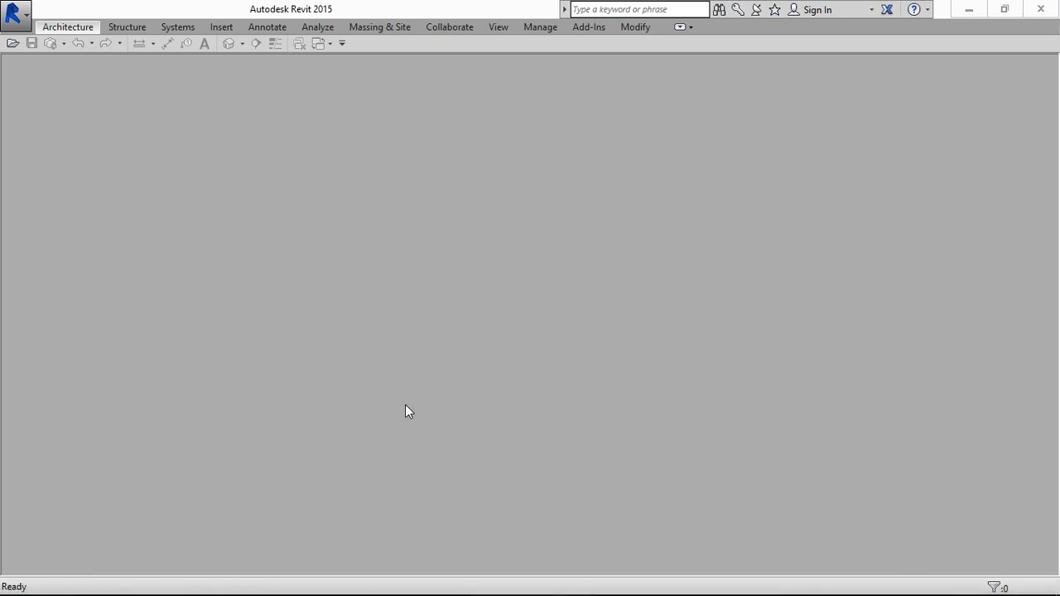
- Create a new project from the Architectural Template via the application menu's New > Project
left_click(15, 11)
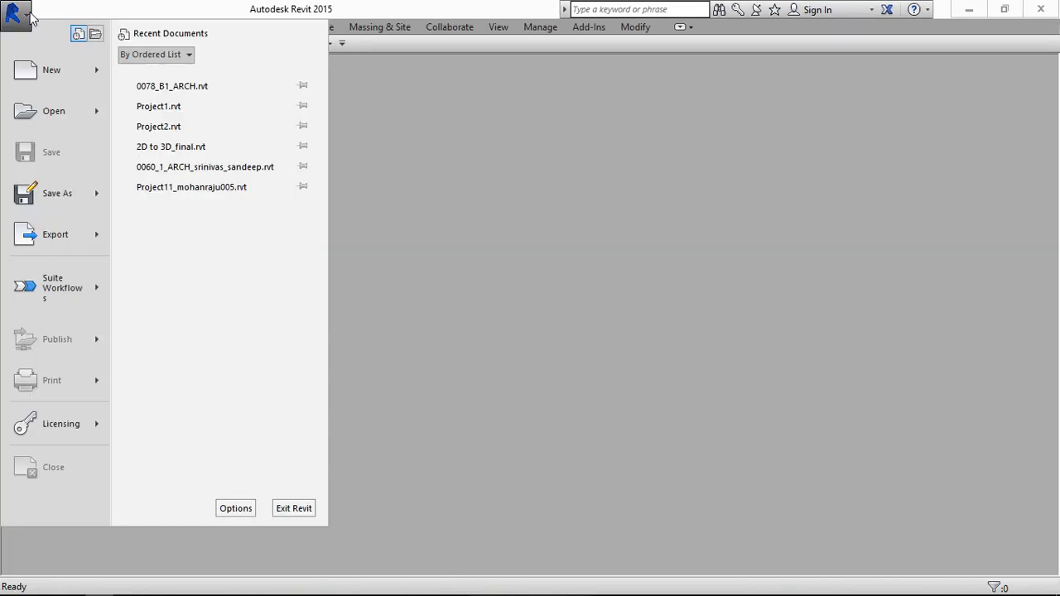
left_click(93, 75)
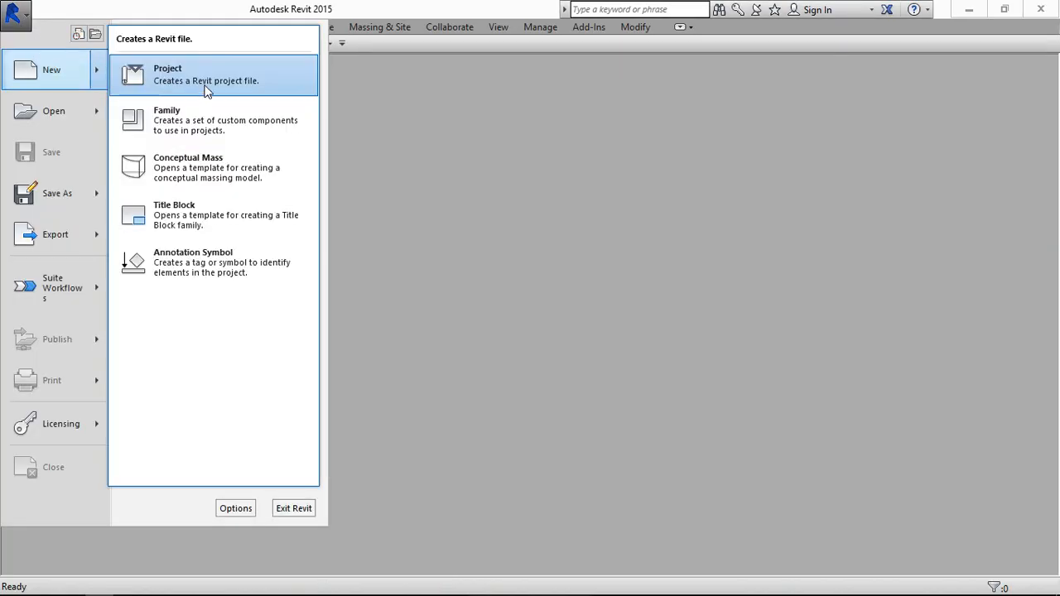
left_click(208, 73)
left_click(492, 272)
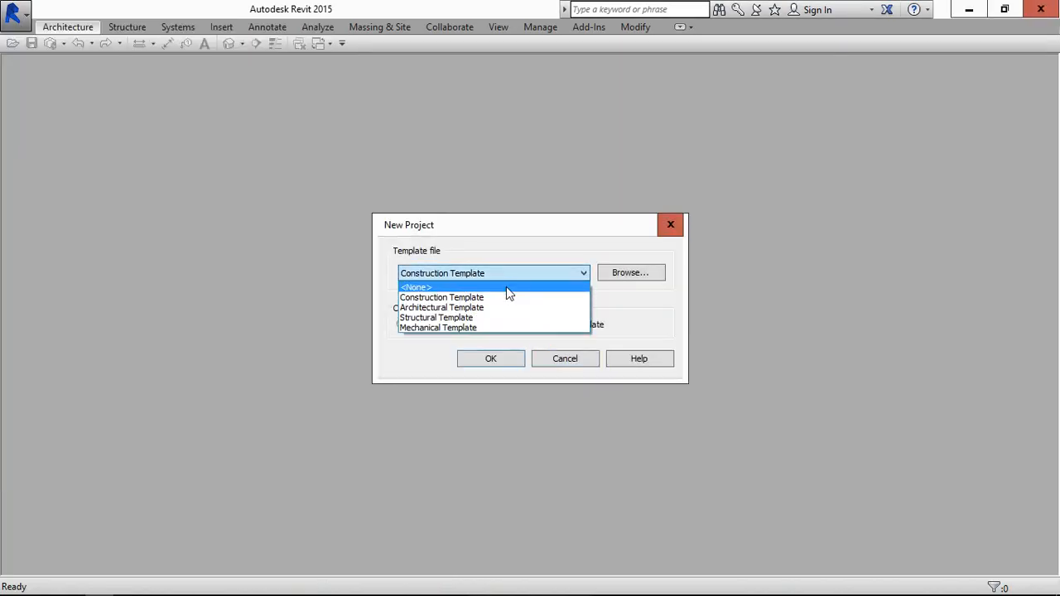
left_click(464, 307)
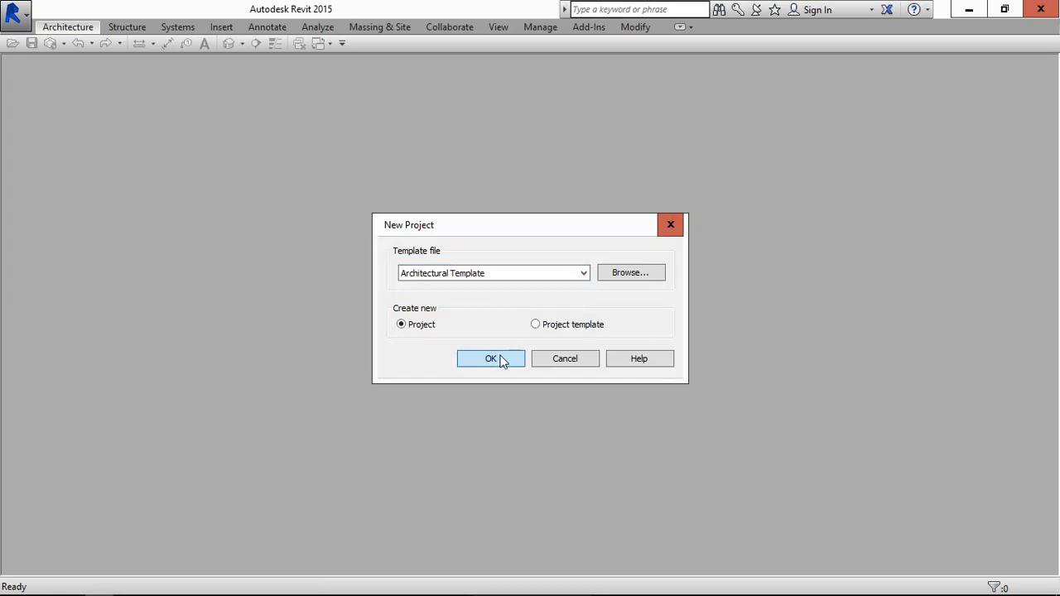
left_click(490, 358)
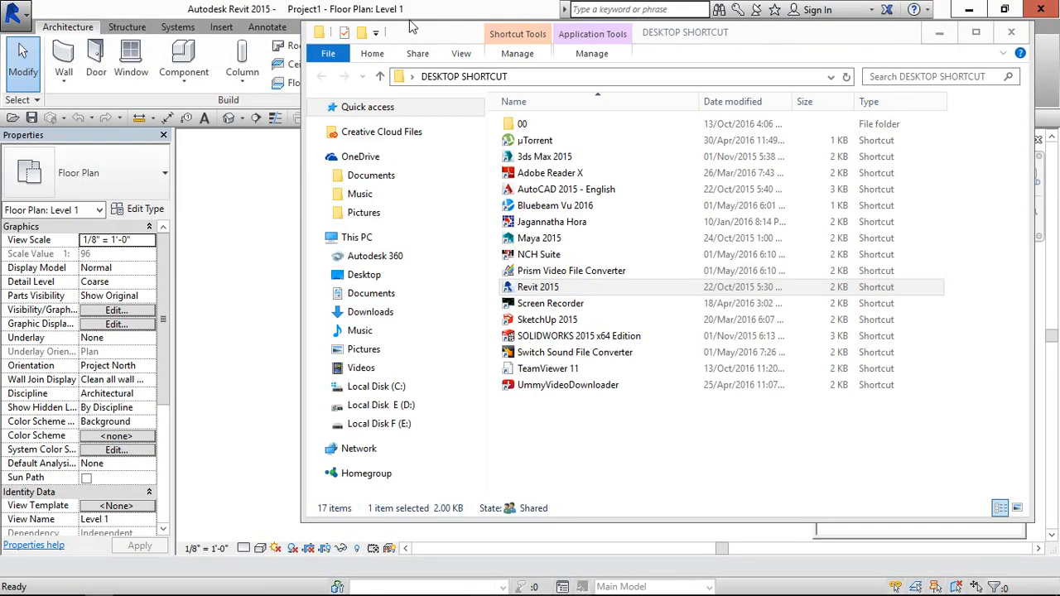
- Minimize the covering file window, then inspect Sheets (all) and Views (all) in the Project Browser
left_click(935, 37)
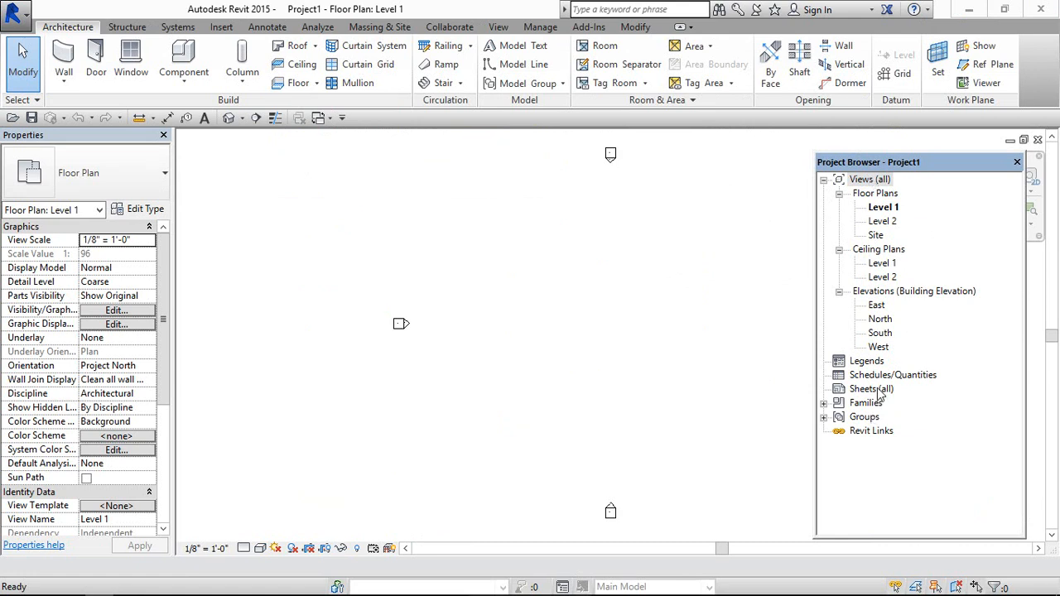
left_click(871, 389)
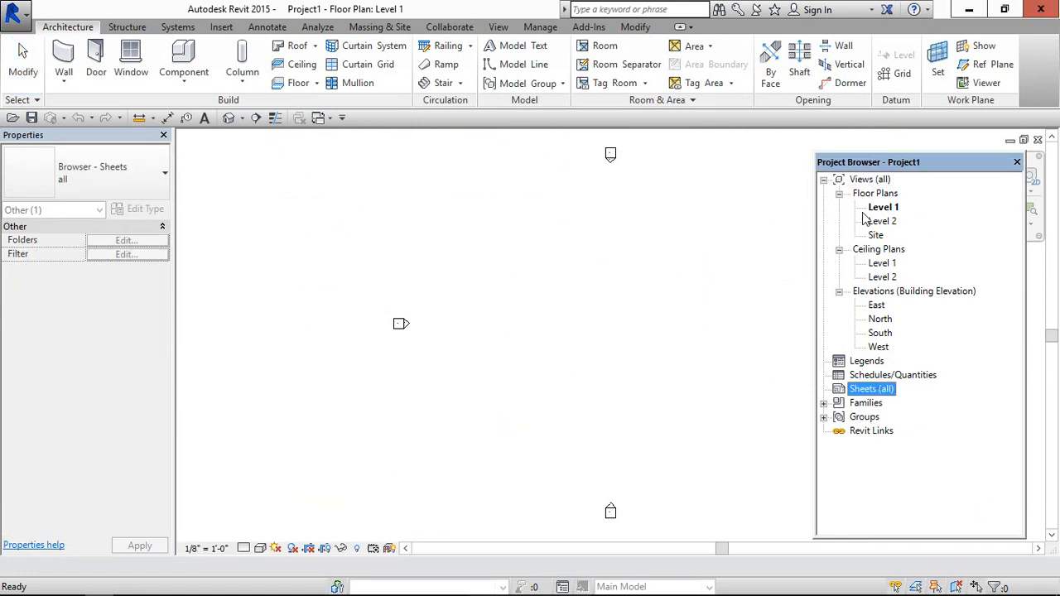
left_click(871, 180)
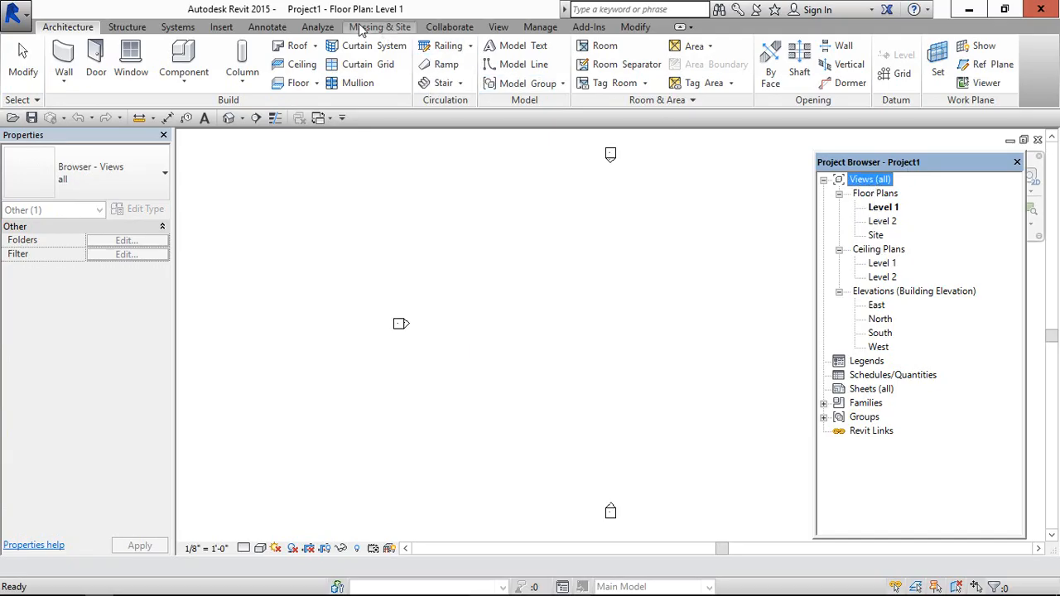
- Start adding a new instance project parameter from Manage > Project Parameters
left_click(540, 27)
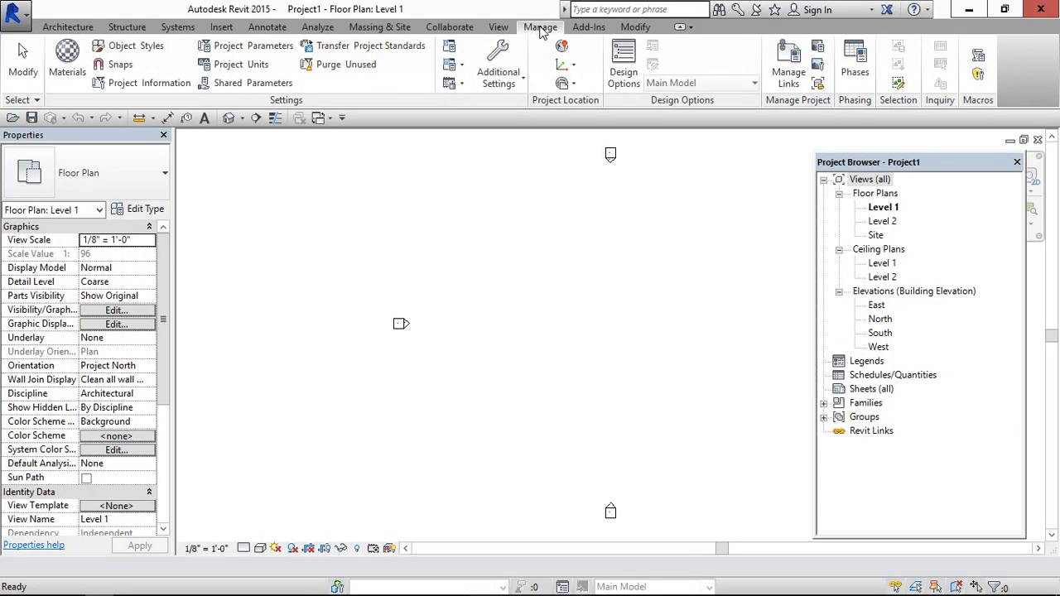
left_click(252, 46)
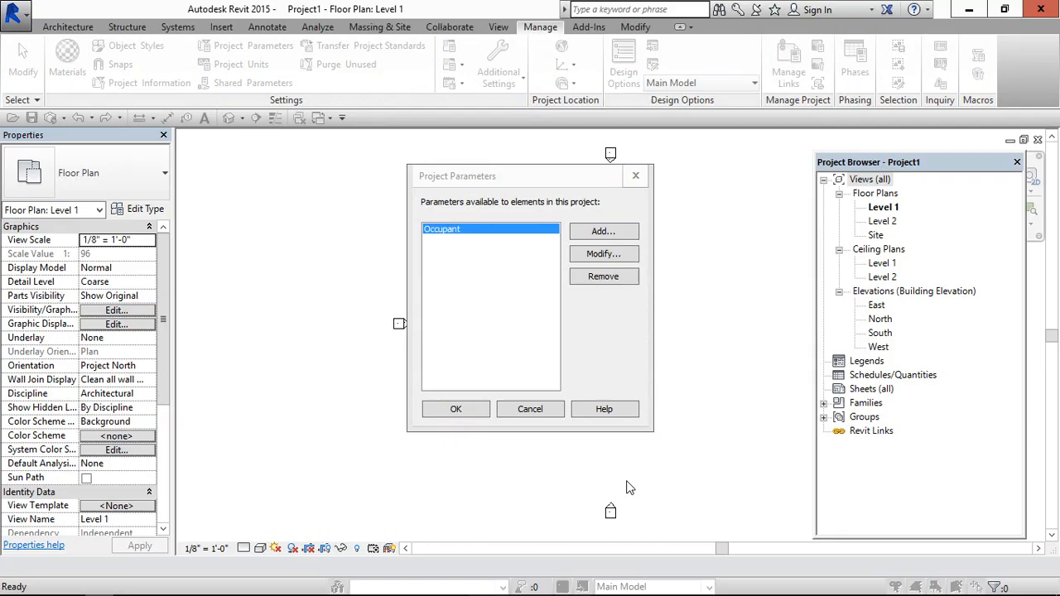
key("alt+a")
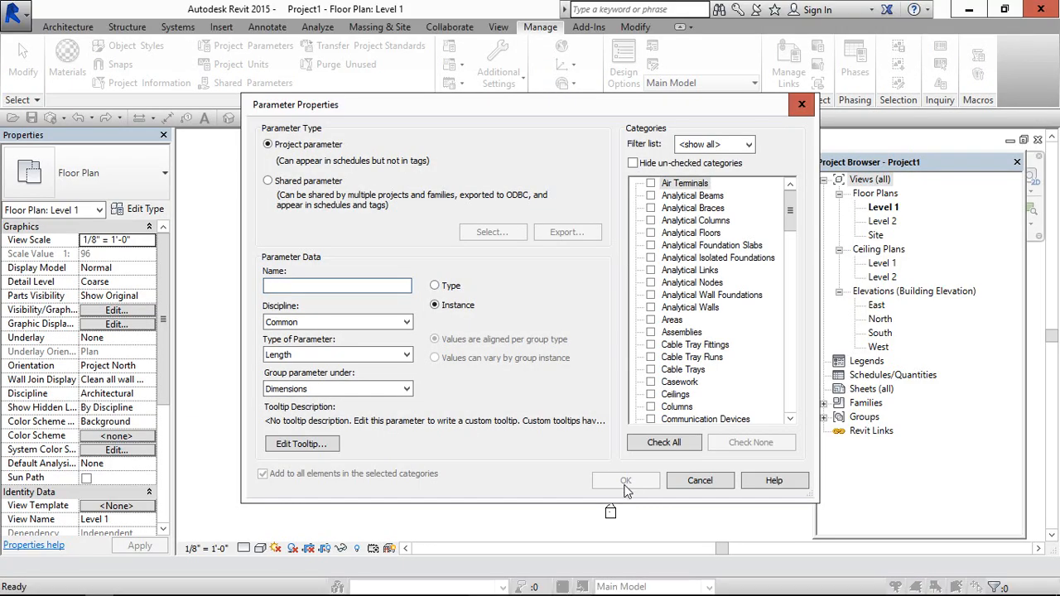
type("Project Views")
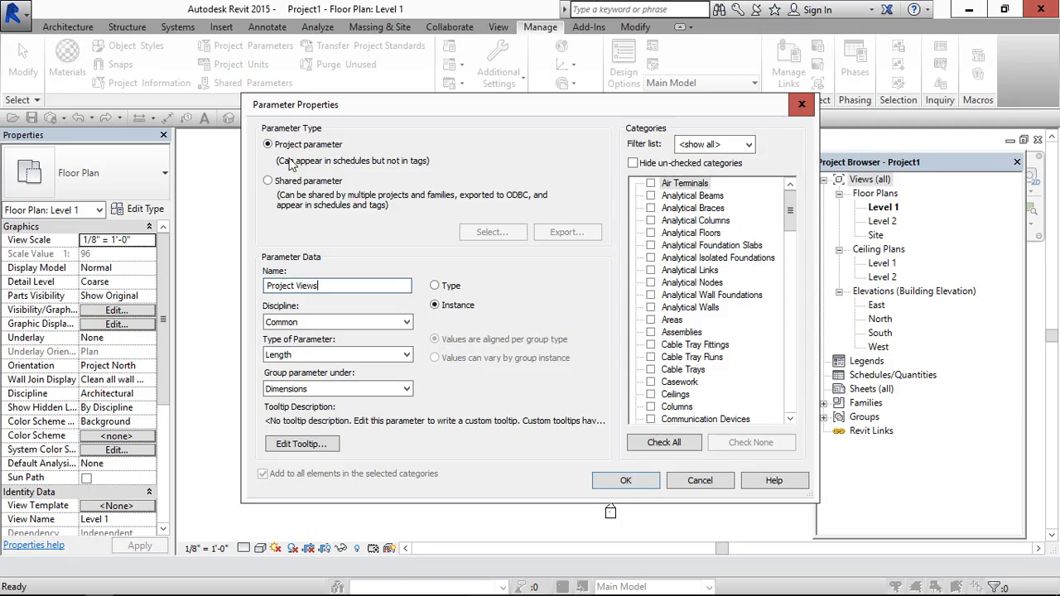
left_click(434, 305)
left_click(356, 322)
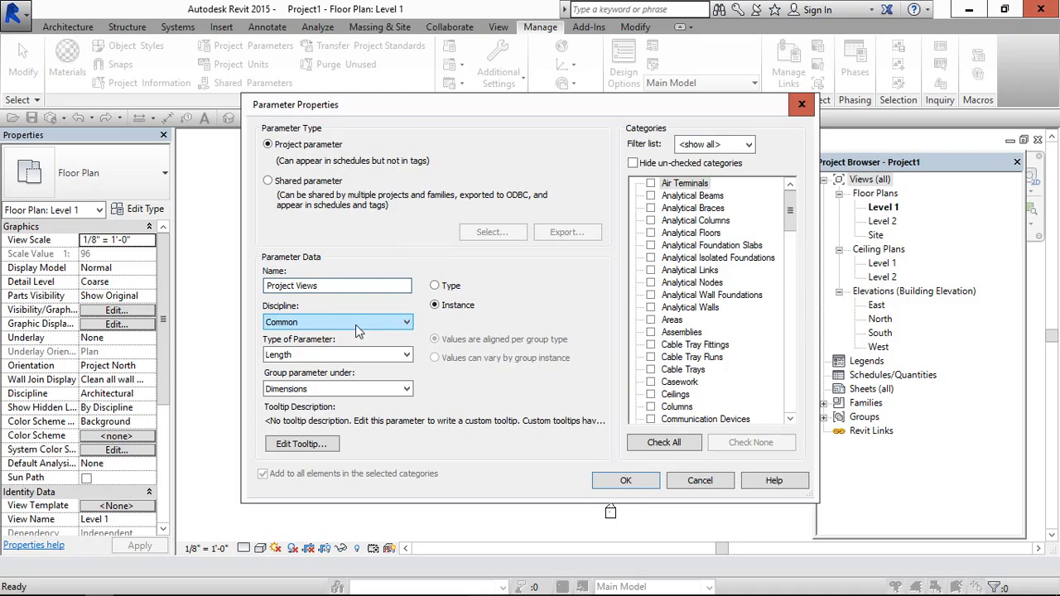
- Make the Project Views parameter Text type, grouped under General, applied to the Views category, and confirm
left_click(345, 356)
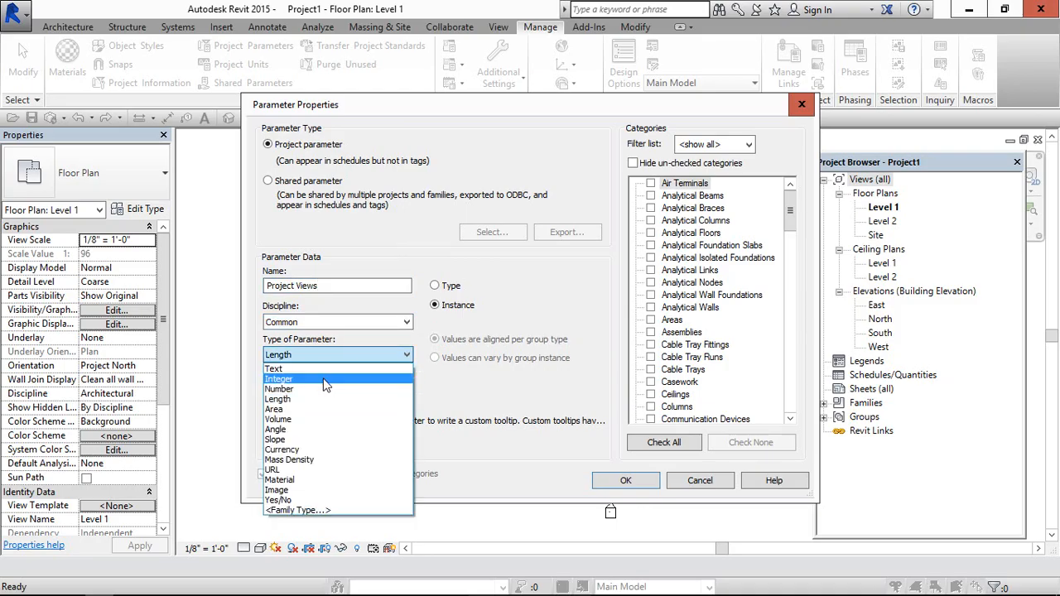
left_click(306, 368)
left_click(331, 389)
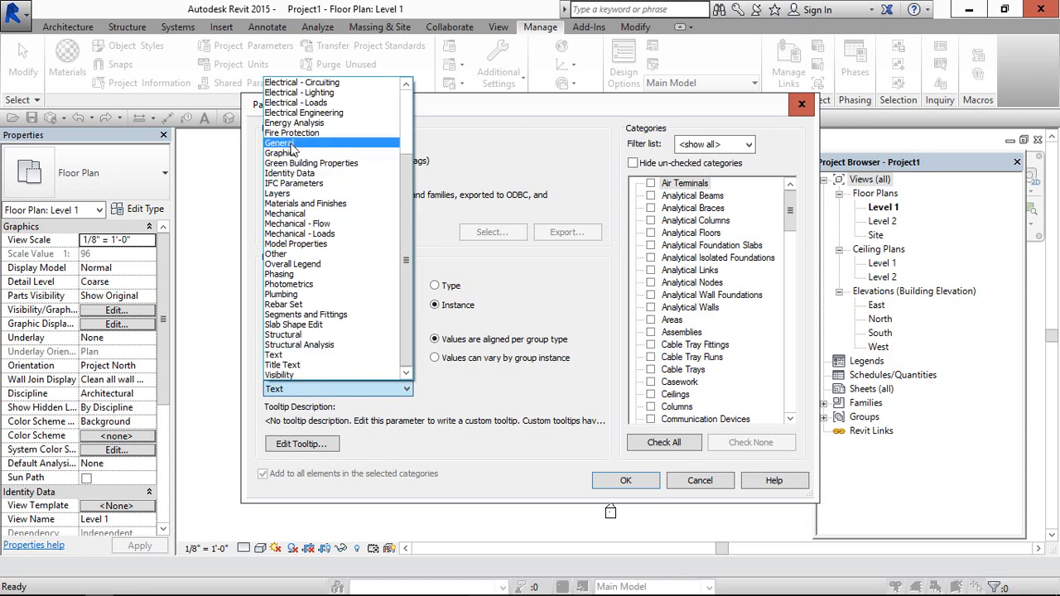
left_click(294, 142)
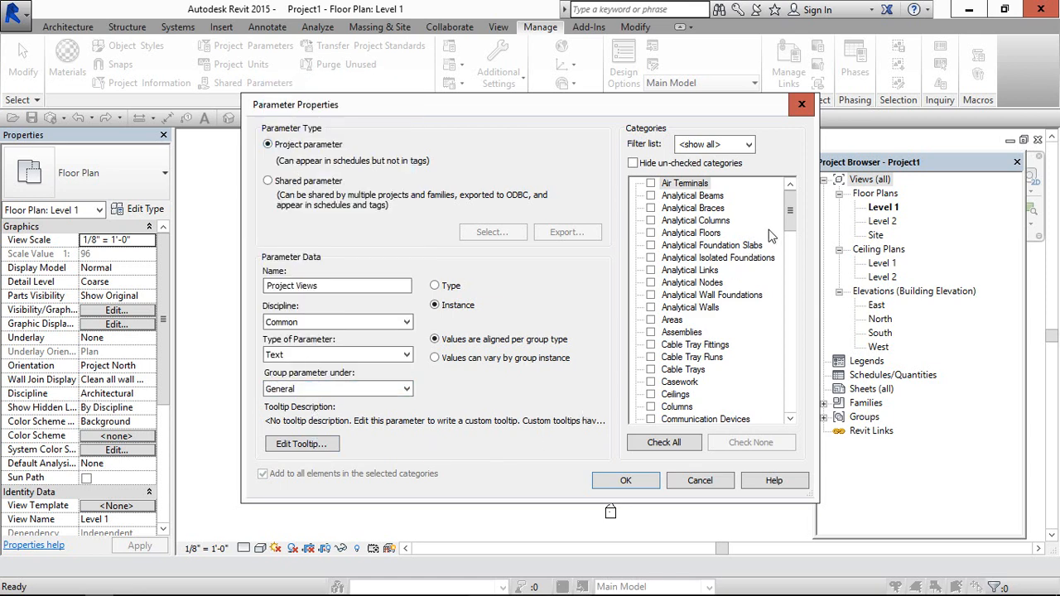
left_click_drag(789, 211, 789, 406)
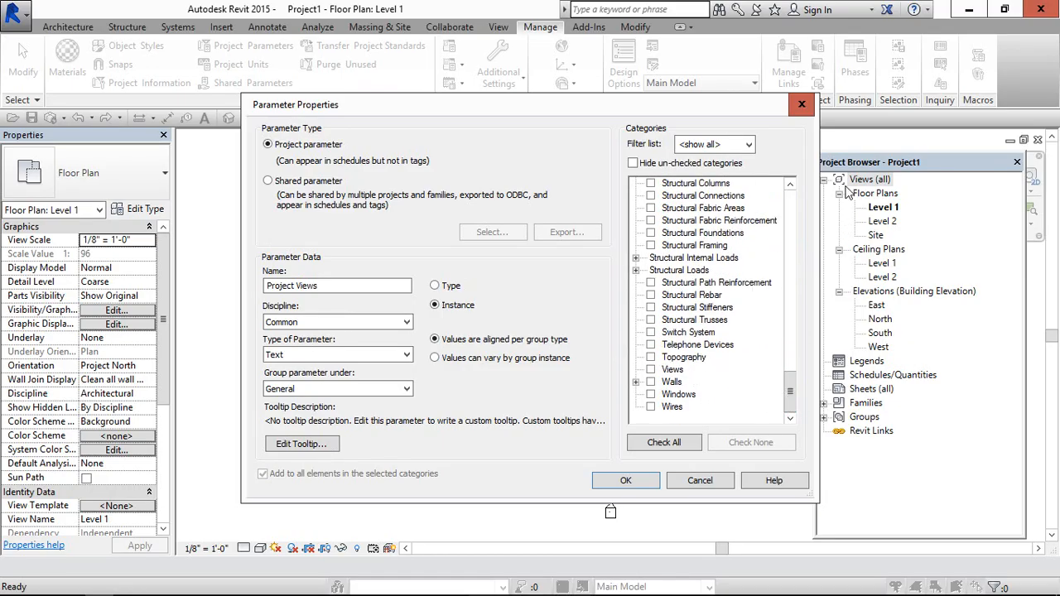
left_click(651, 370)
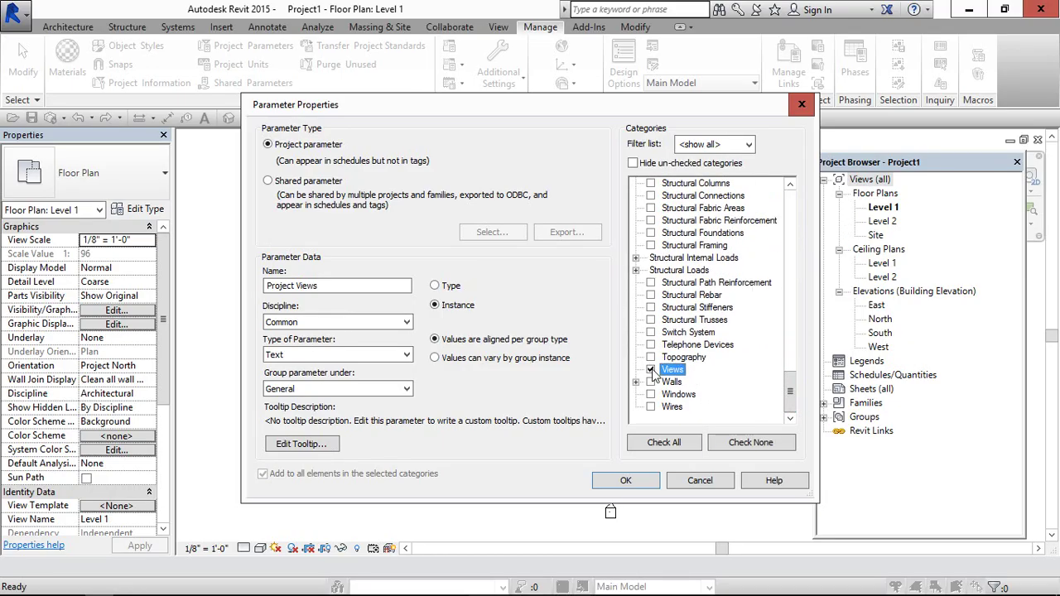
left_click(626, 480)
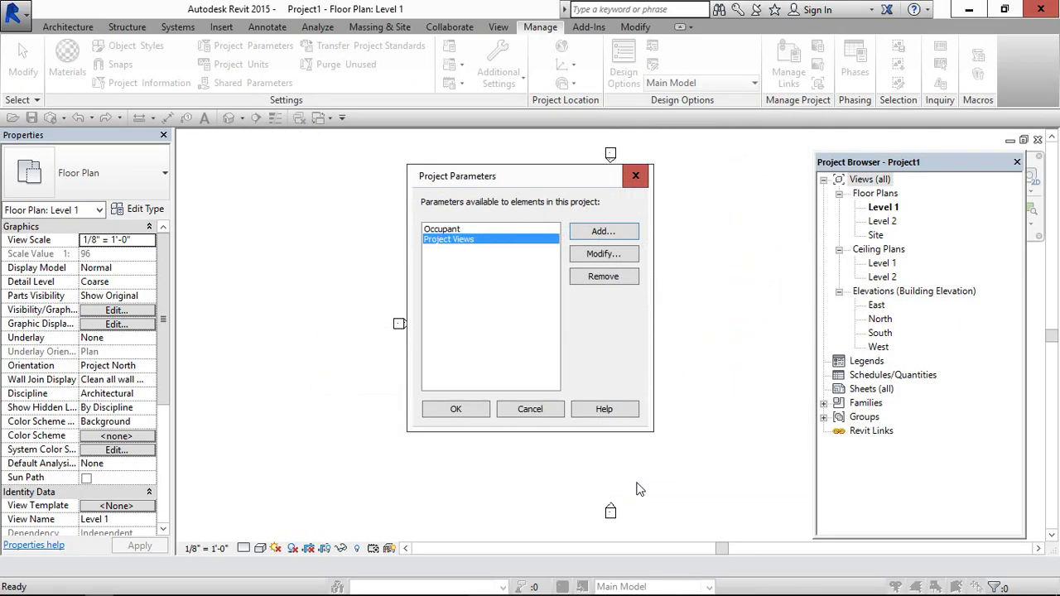
left_click(467, 407)
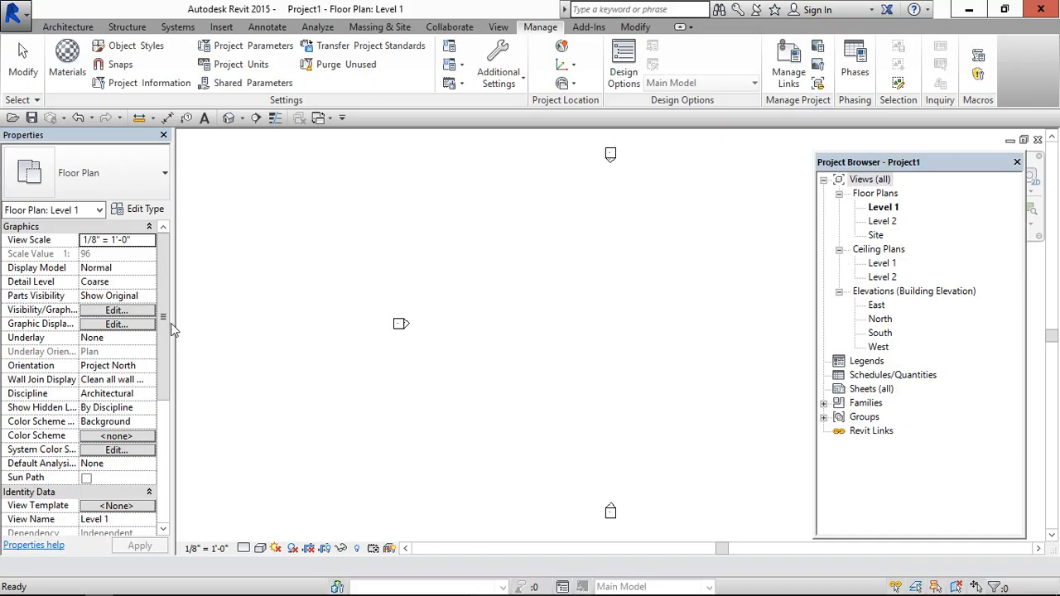
scroll(171, 347, "down", 5)
scroll(171, 492, "down", 5)
scroll(170, 492, "up", 8)
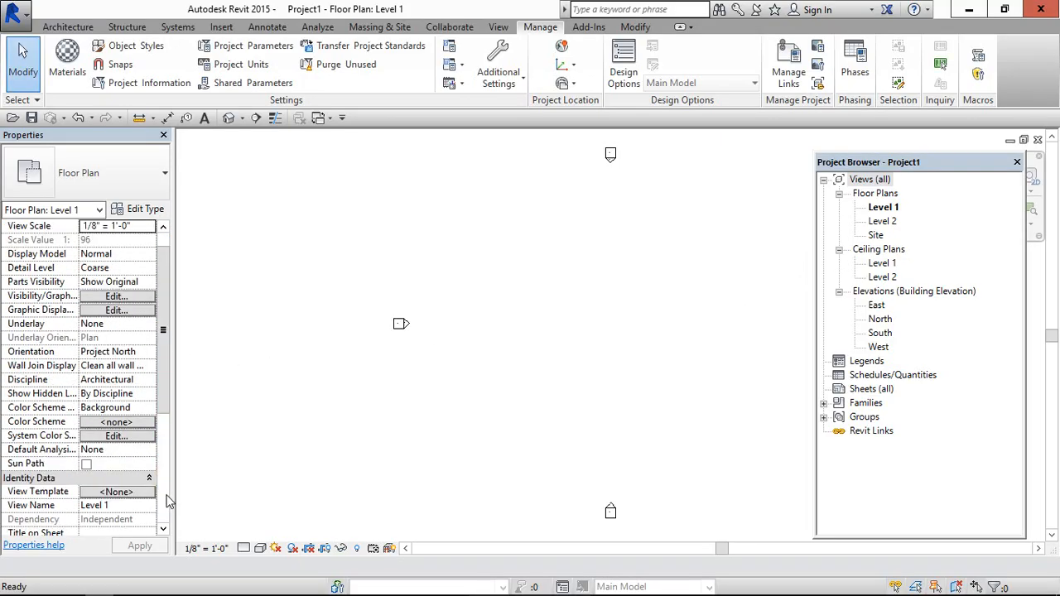
scroll(168, 500, "down", 5)
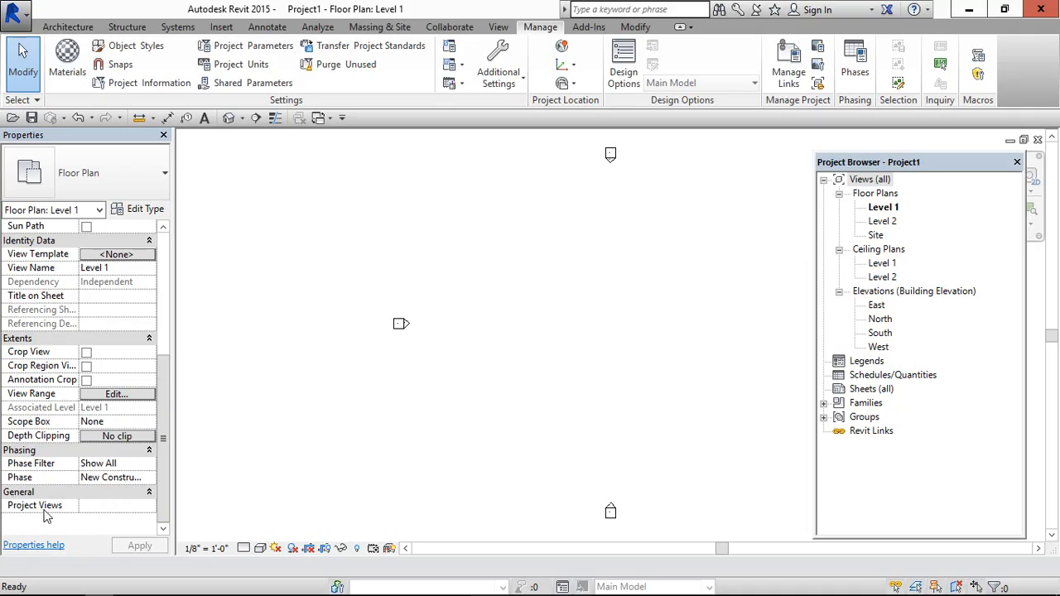
scroll(42, 507, "up", 8)
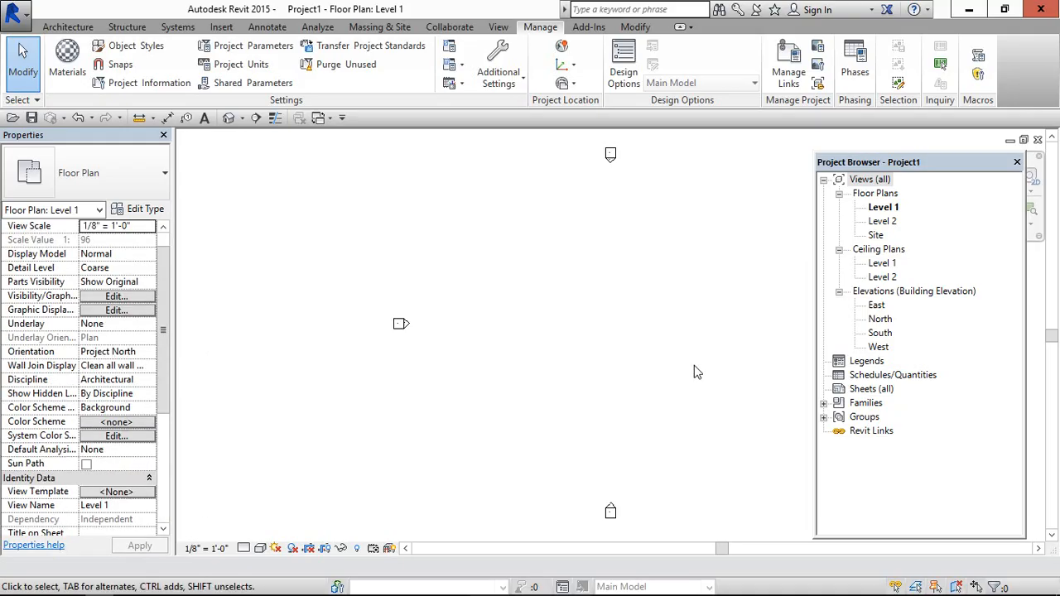
right_click(861, 181)
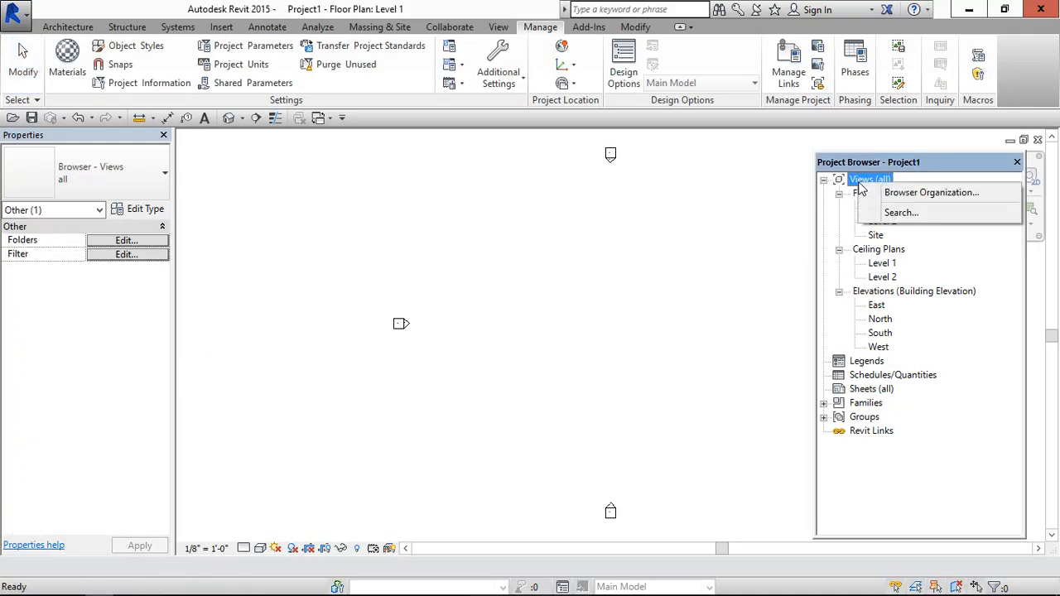
left_click(616, 239)
left_click(873, 180)
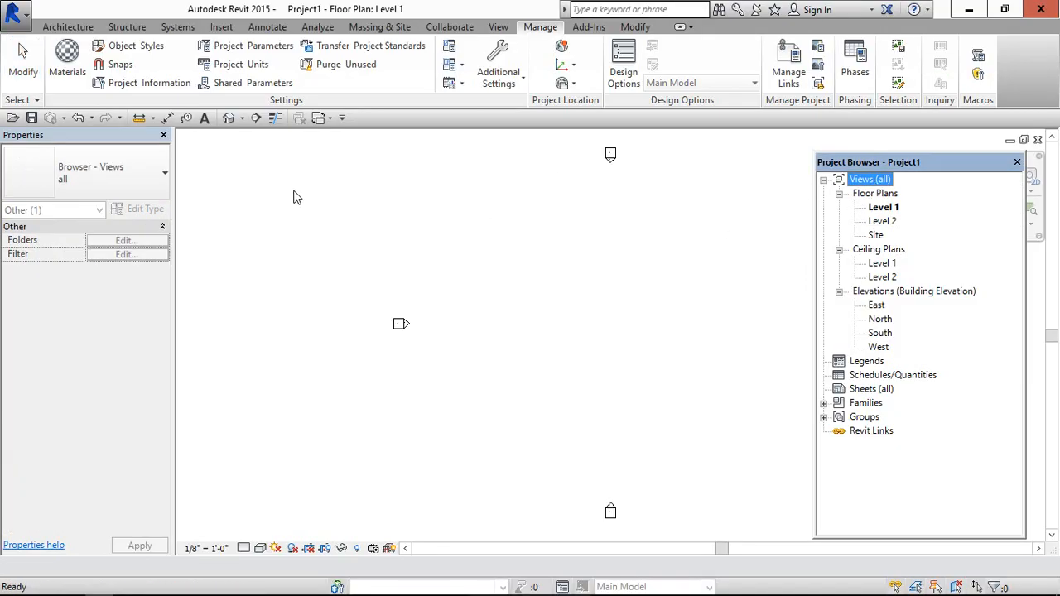
left_click(153, 177)
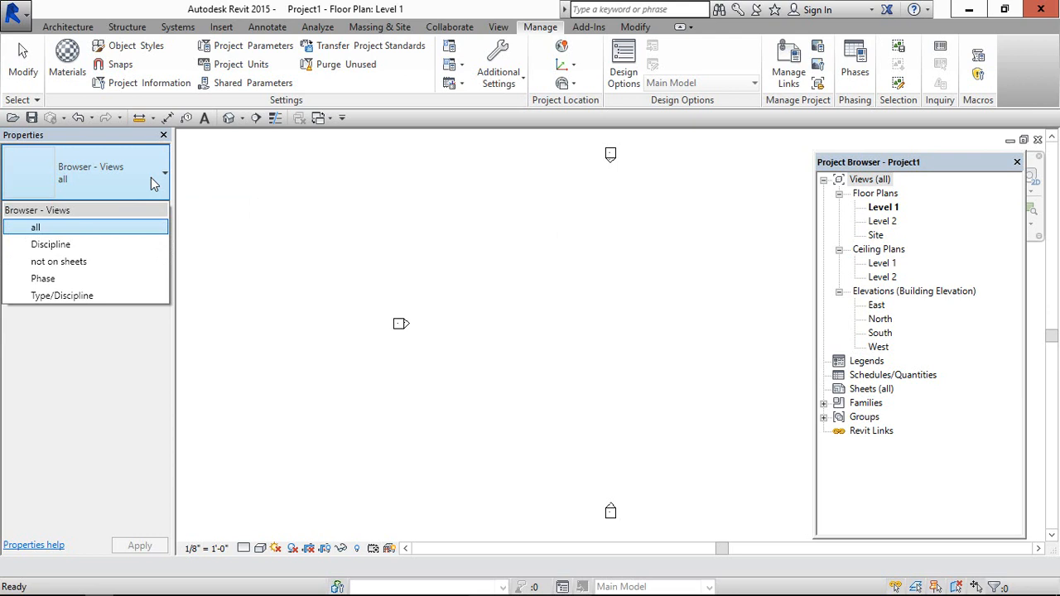
left_click(153, 178)
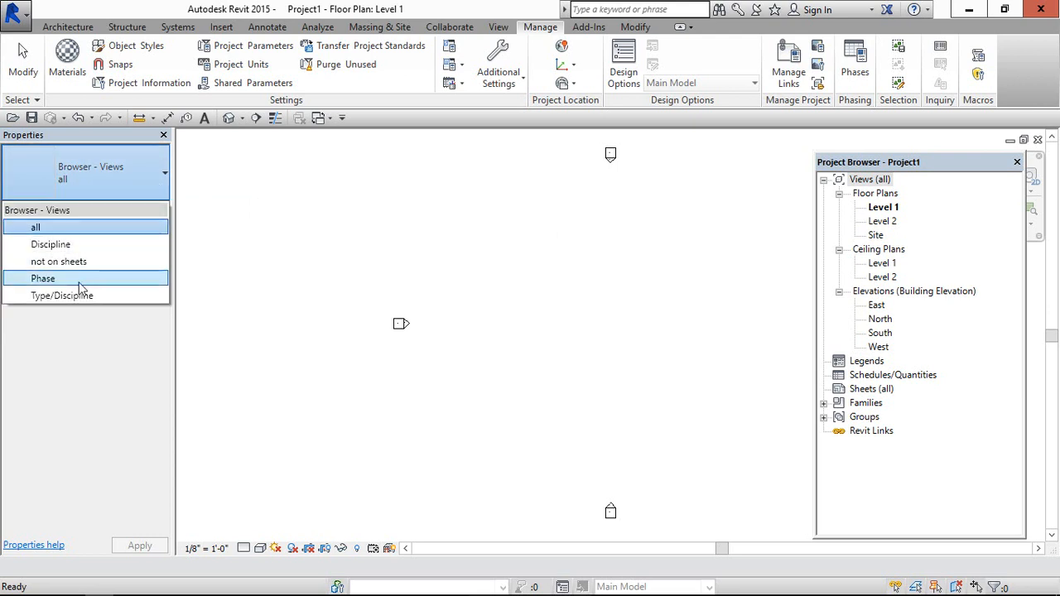
left_click(357, 221)
left_click(870, 179)
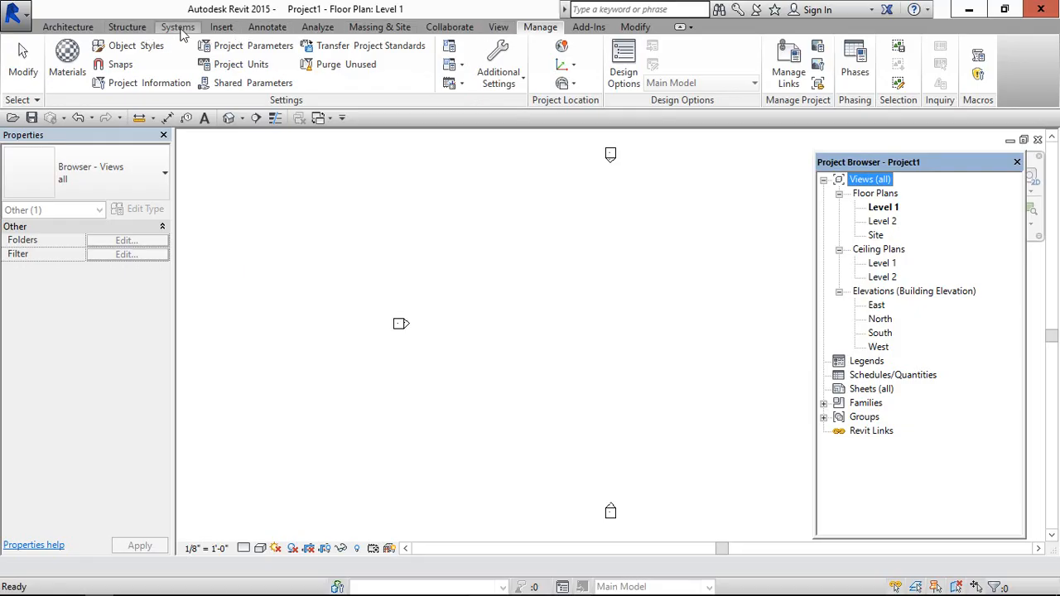
- Create a new browser organization named Project Views from the Views browser organization settings
right_click(877, 184)
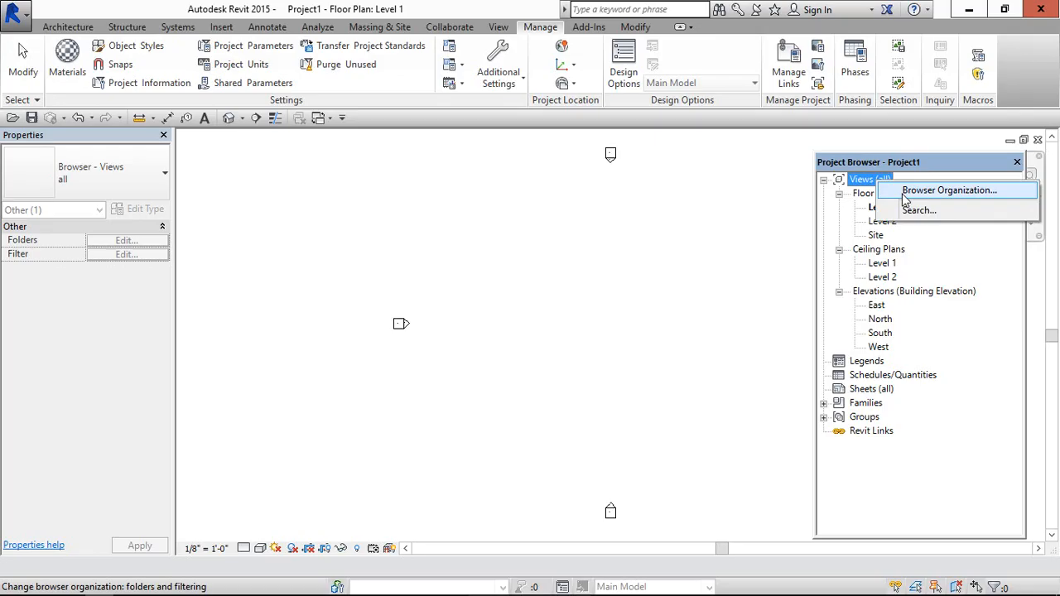
left_click(948, 191)
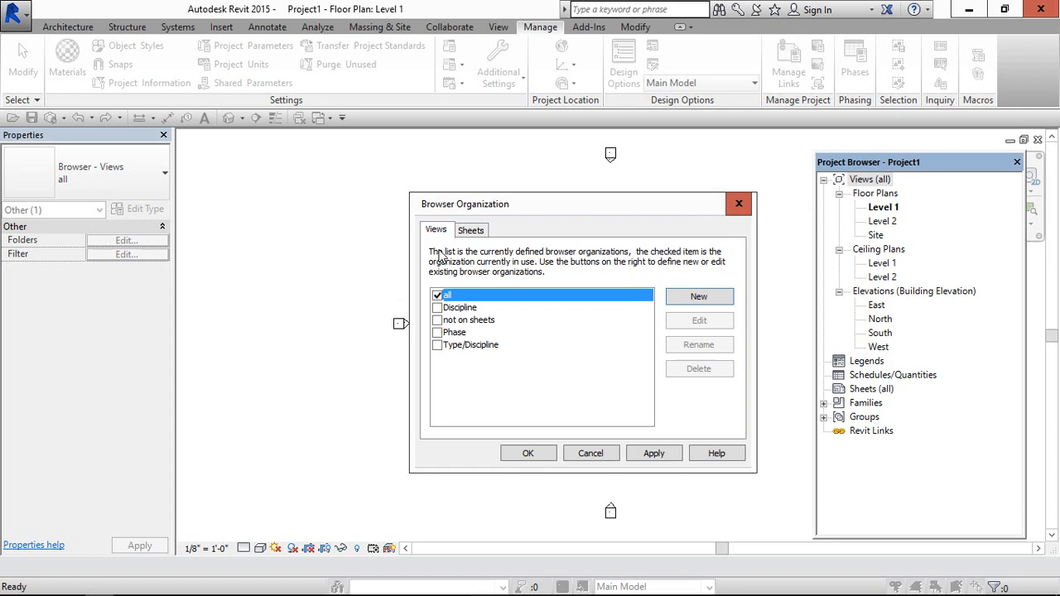
left_click(702, 299)
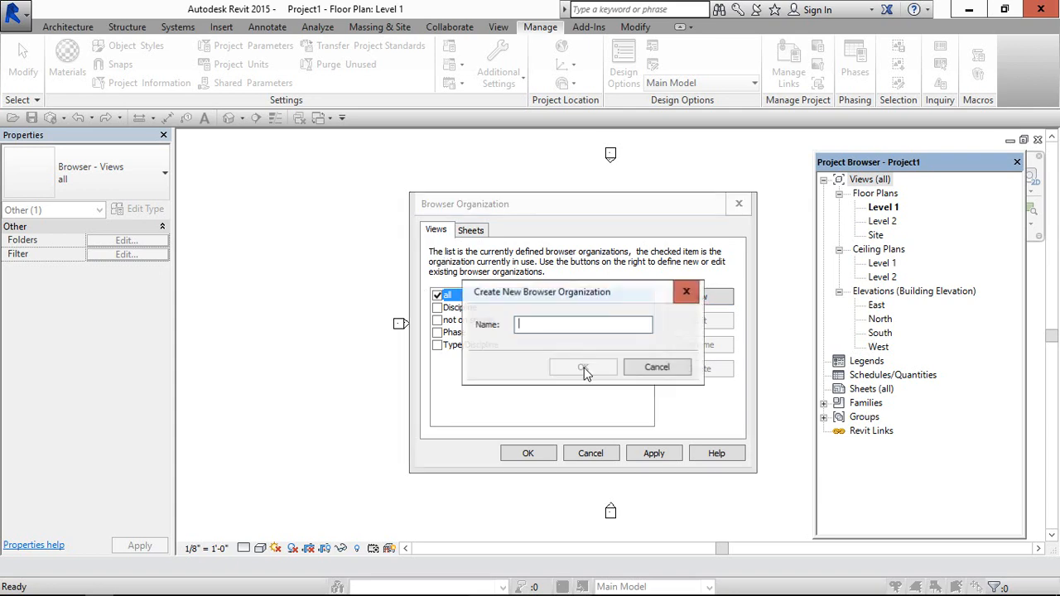
key("super")
type("p")
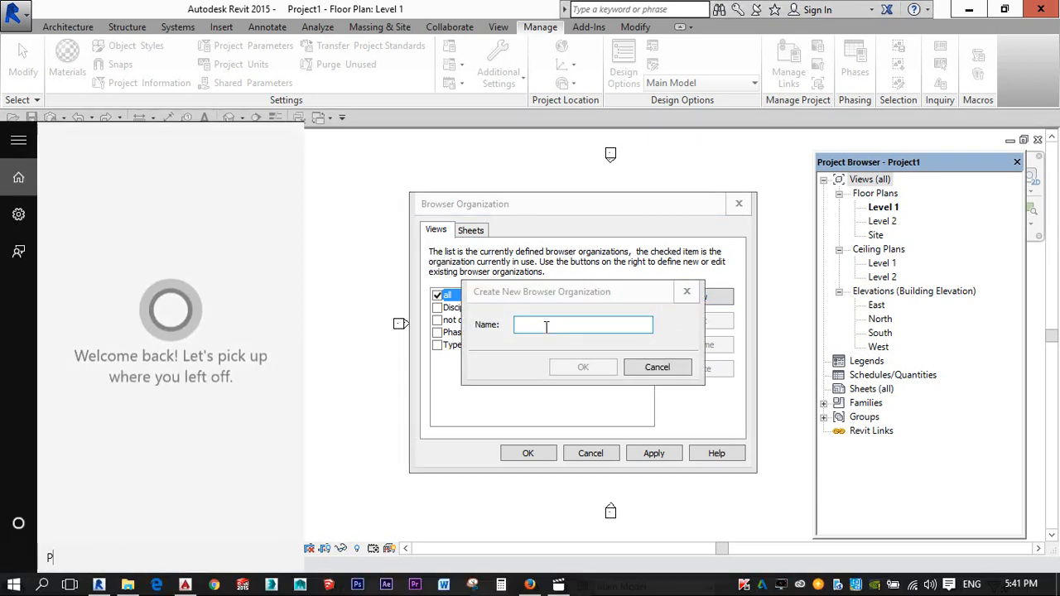
key("Escape")
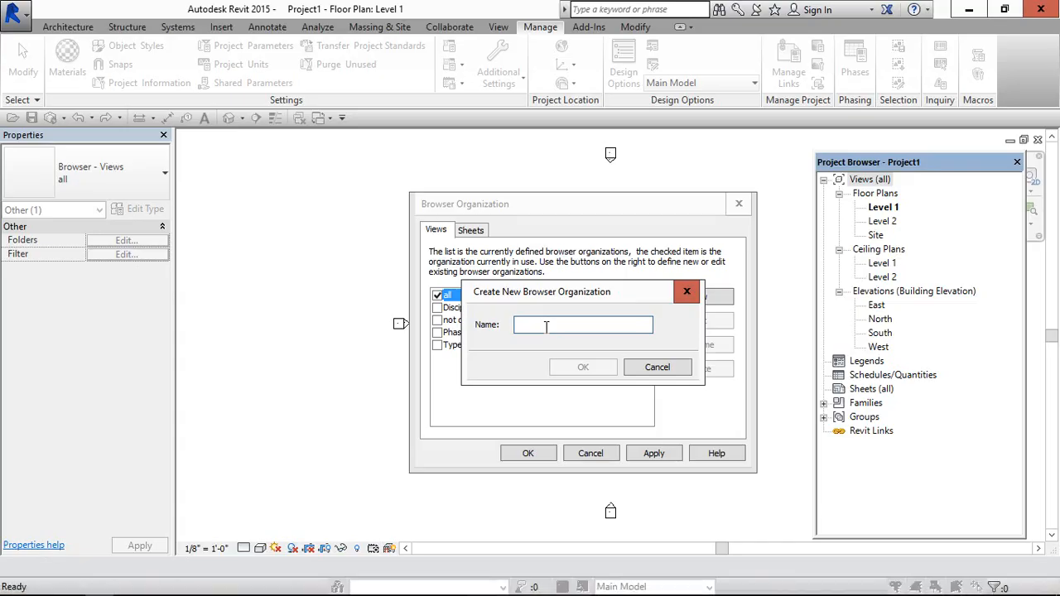
type("Project Views")
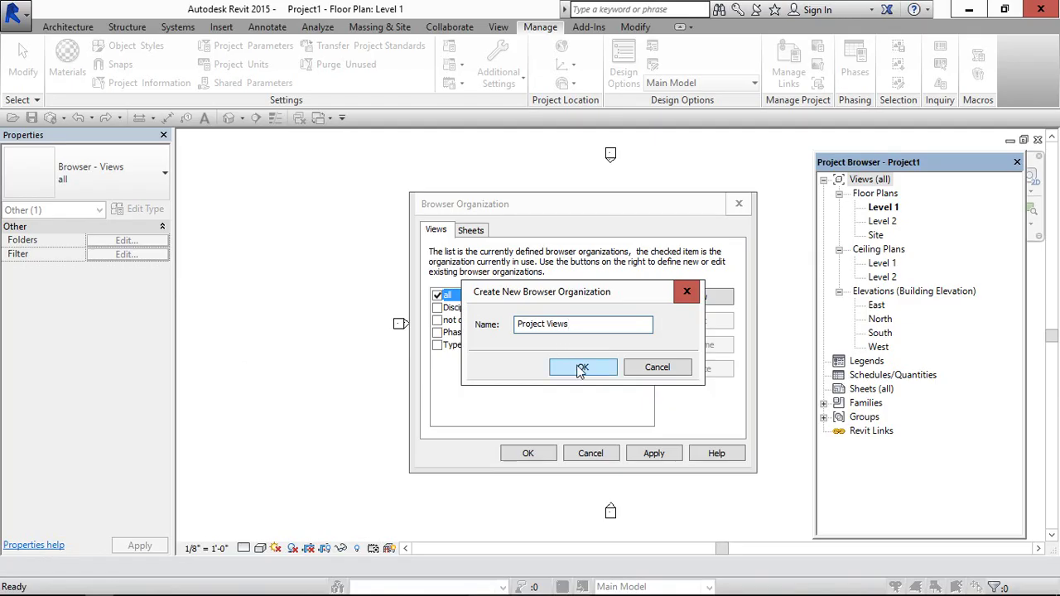
left_click(582, 368)
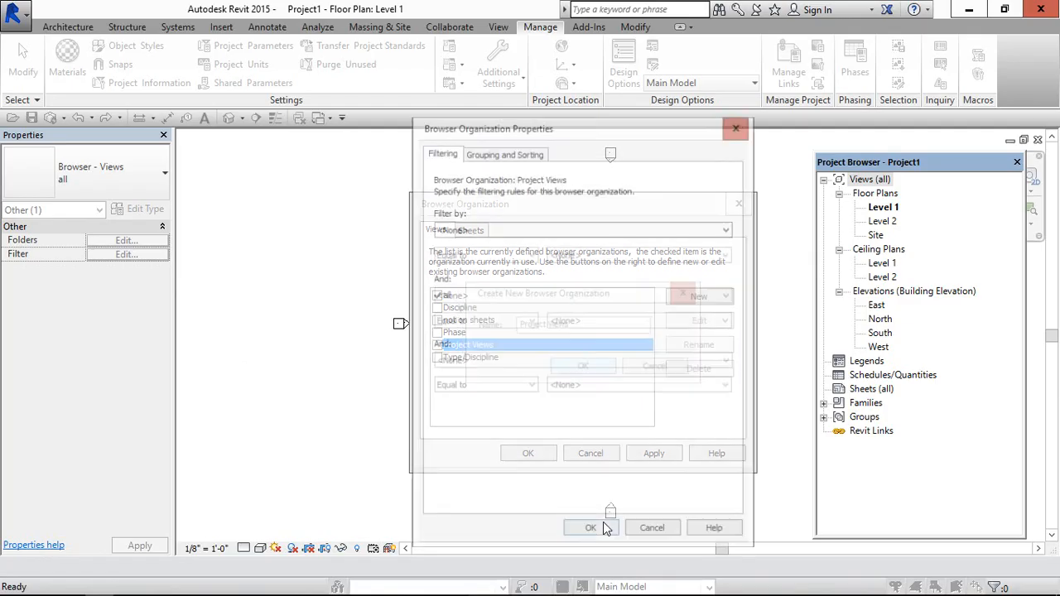
- Group the organization first by Project Views, then by Family and Type, and save the rules
left_click(502, 150)
left_click(618, 210)
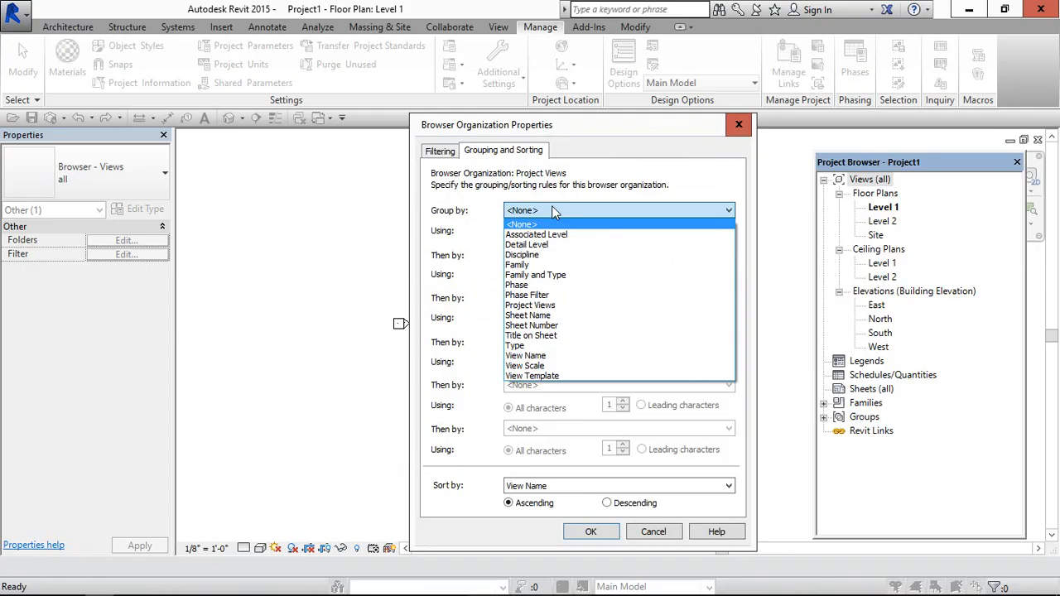
left_click(544, 306)
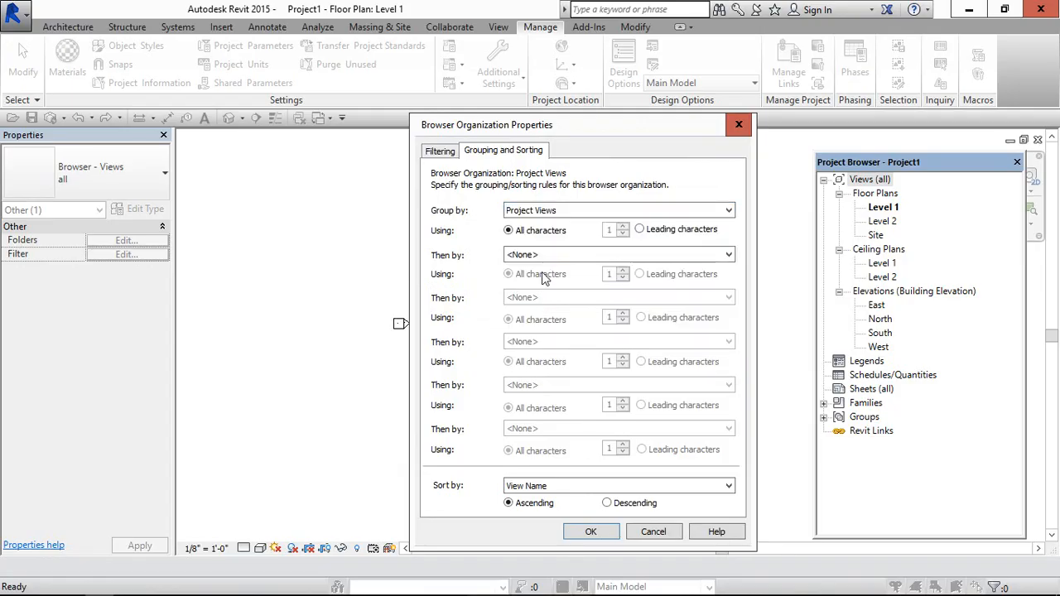
left_click(545, 255)
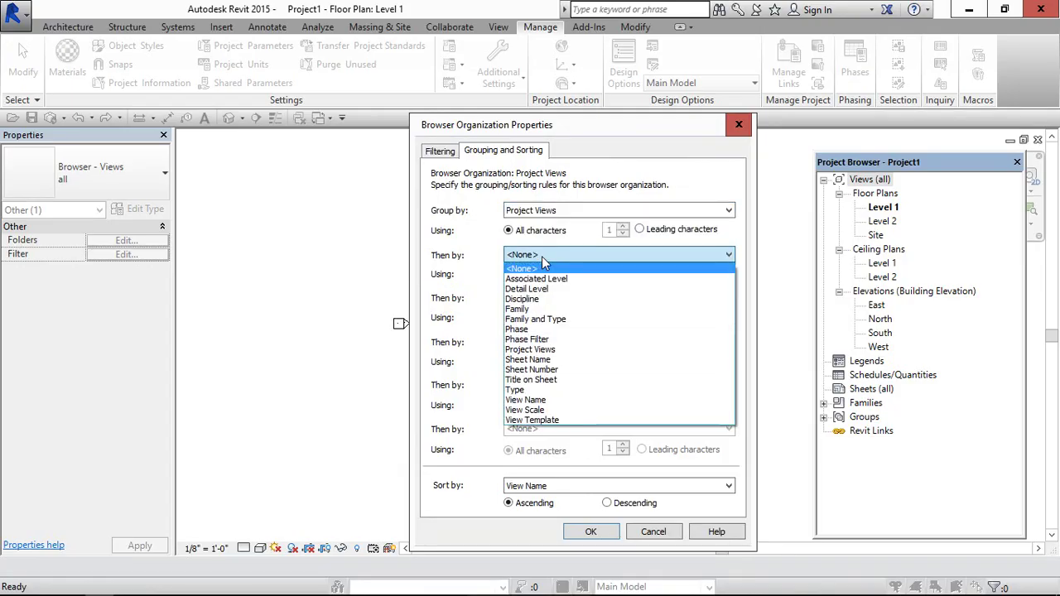
left_click(544, 320)
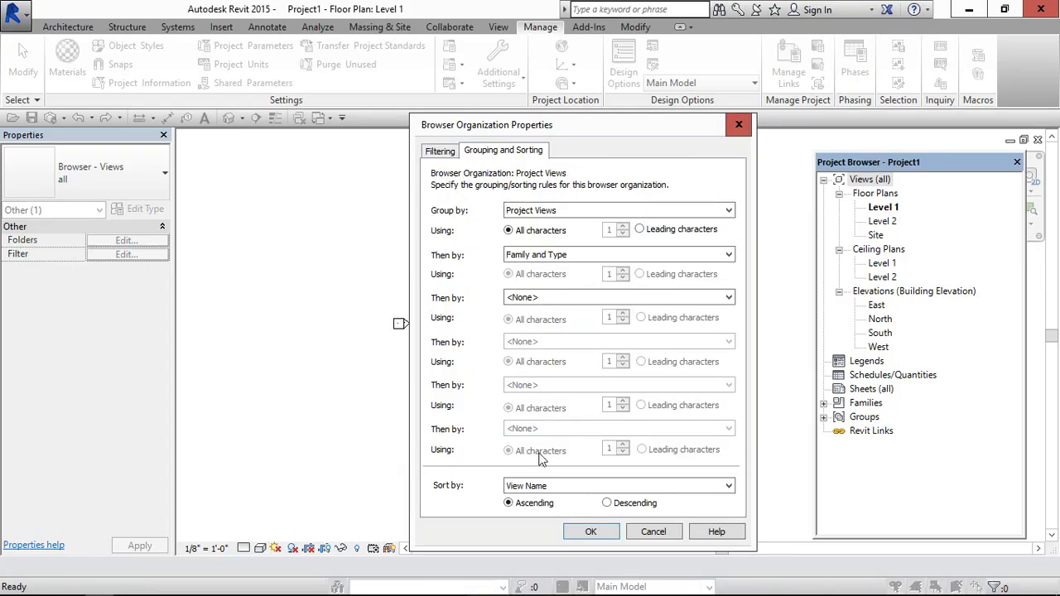
left_click(588, 531)
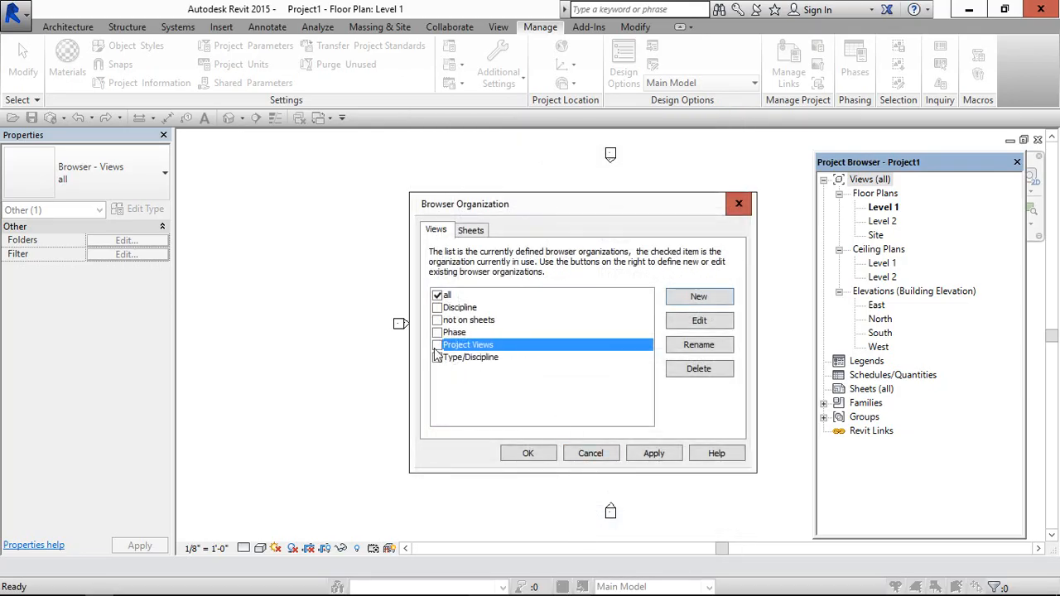
- Make Project Views the current browser organization and apply it
left_click(437, 345)
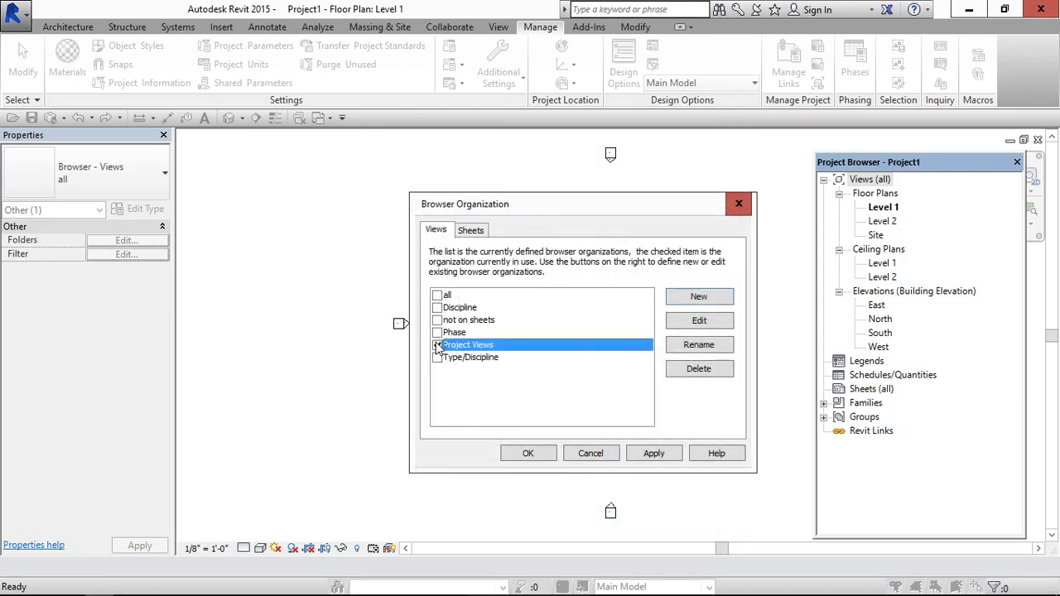
left_click(654, 454)
left_click(527, 453)
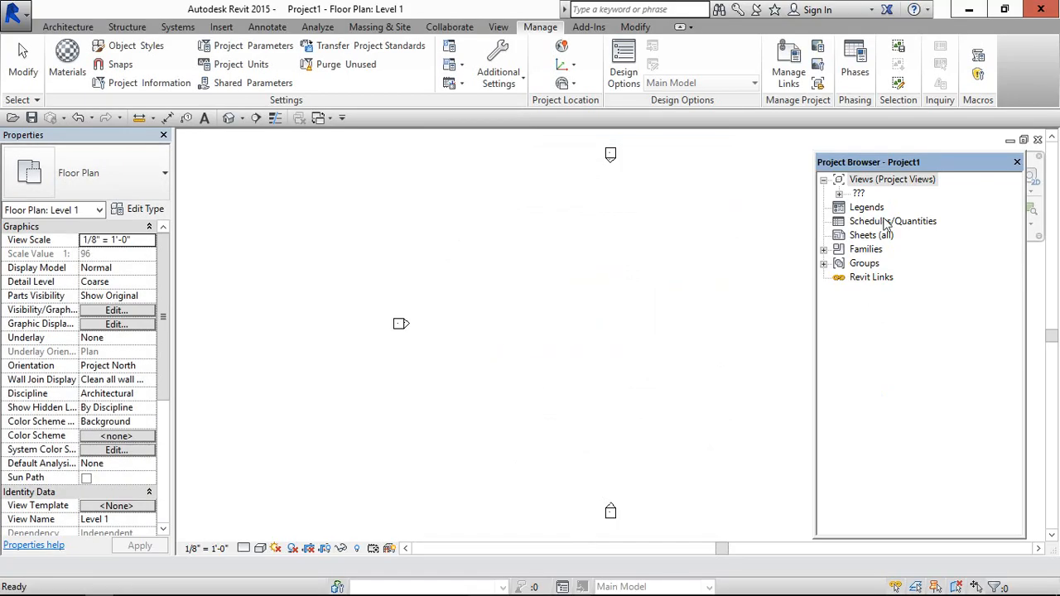
- Expand ??? and Floor Plans to show Level 1, Level 2 and Site, and select Level 1
left_click(840, 194)
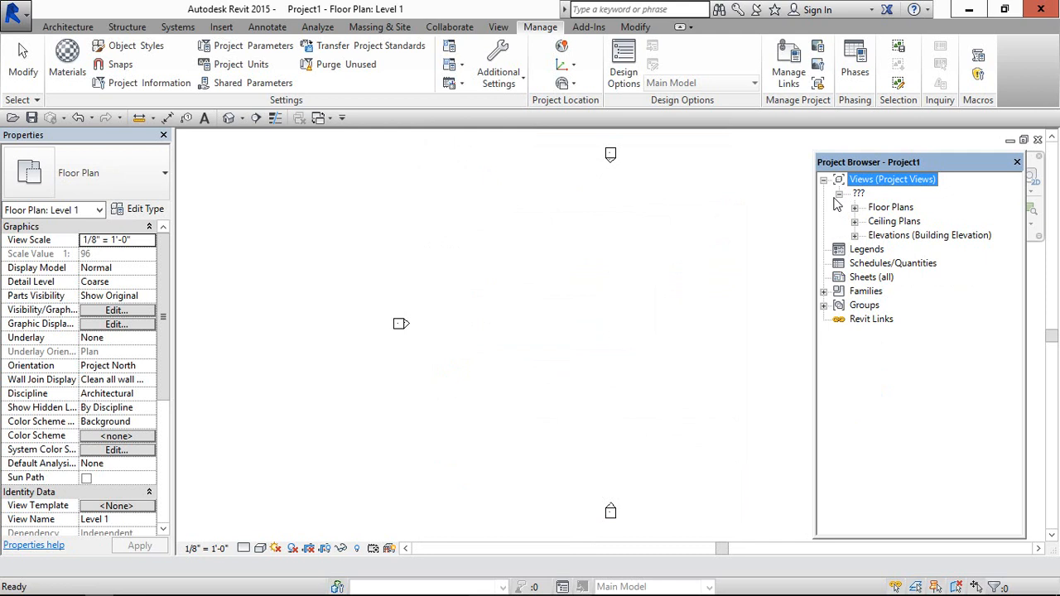
left_click(839, 194)
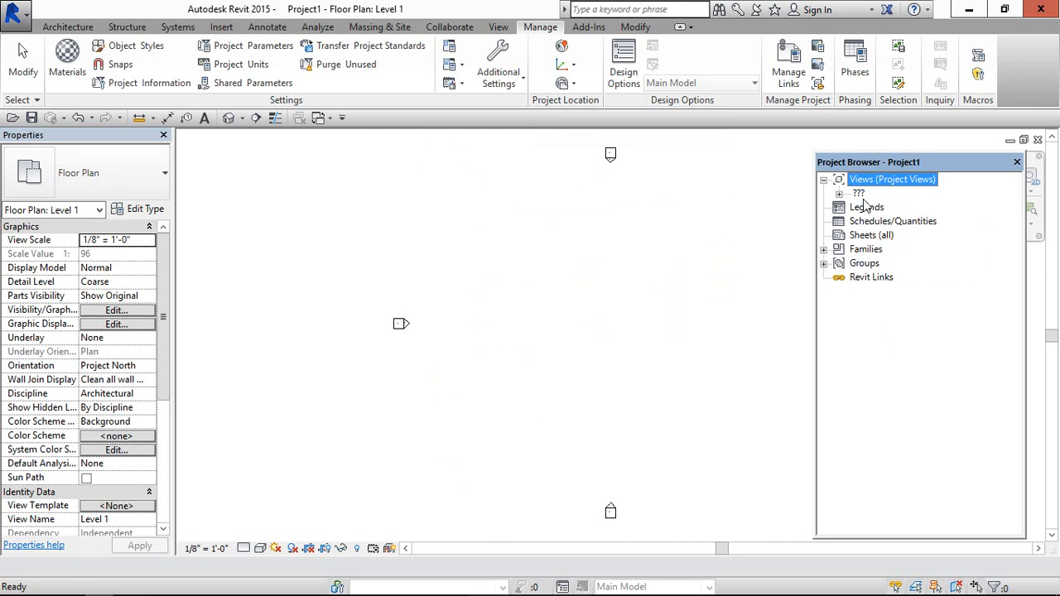
left_click(839, 194)
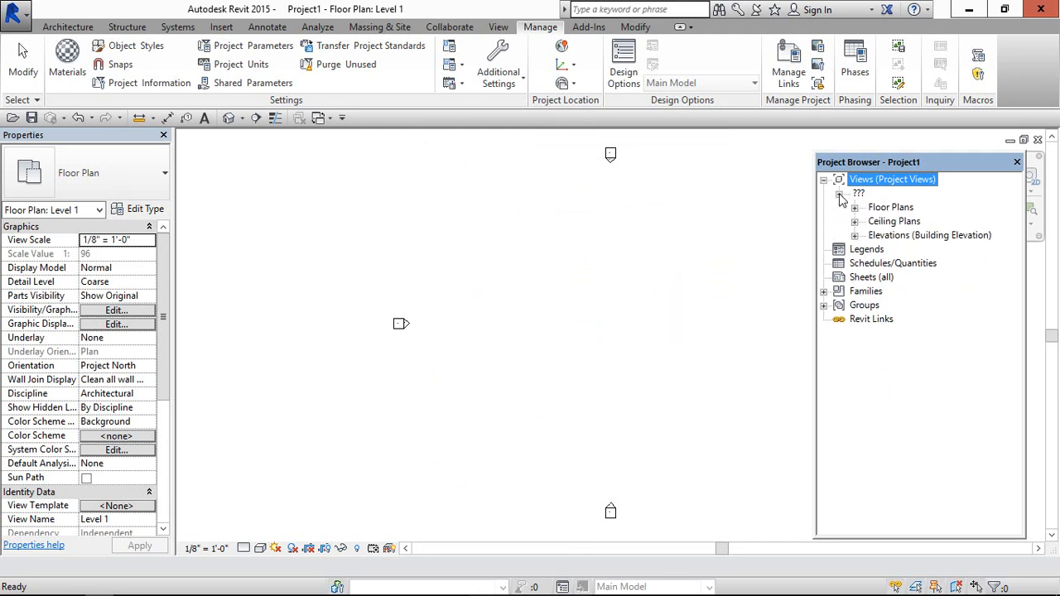
left_click(839, 194)
left_click(840, 193)
left_click(840, 193)
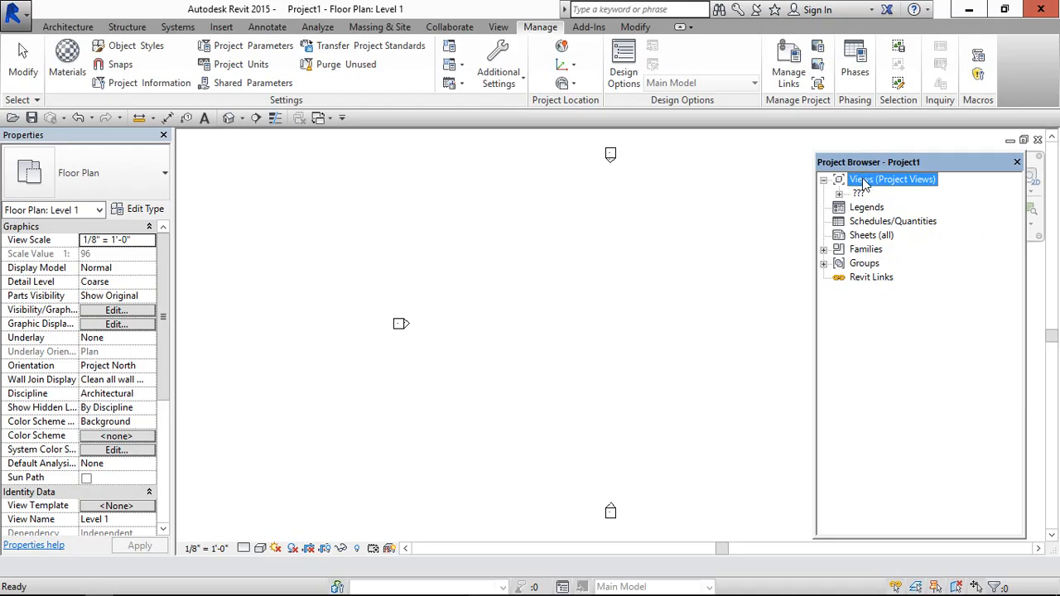
left_click(839, 193)
left_click(855, 208)
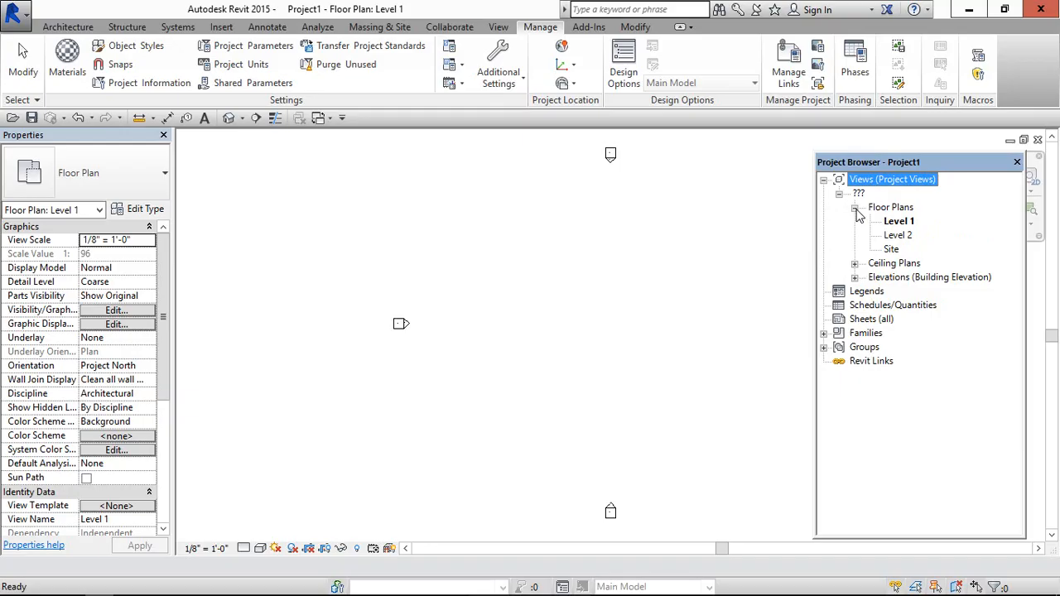
left_click(898, 221)
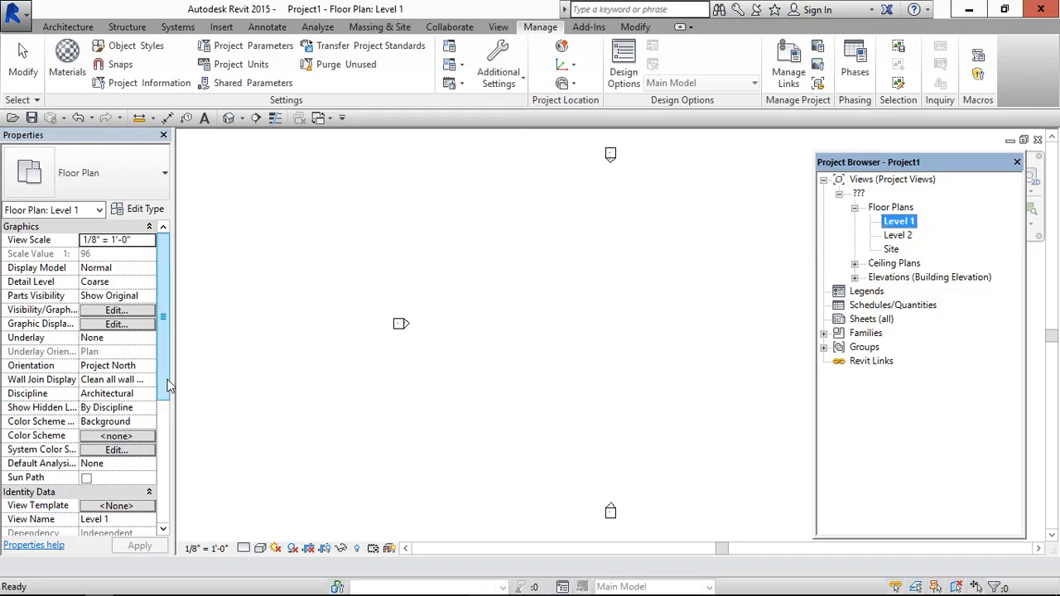
left_click_drag(168, 383, 162, 512)
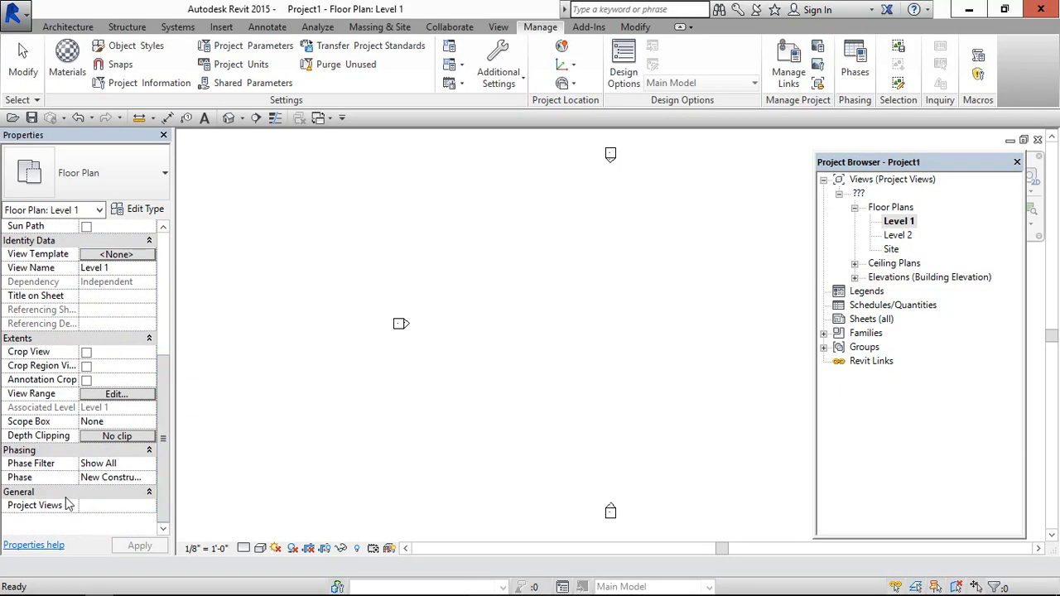
- Set Level 1's Project Views property to _a_DEFAULT and apply it
left_click(116, 505)
type("_a_DEFAULT")
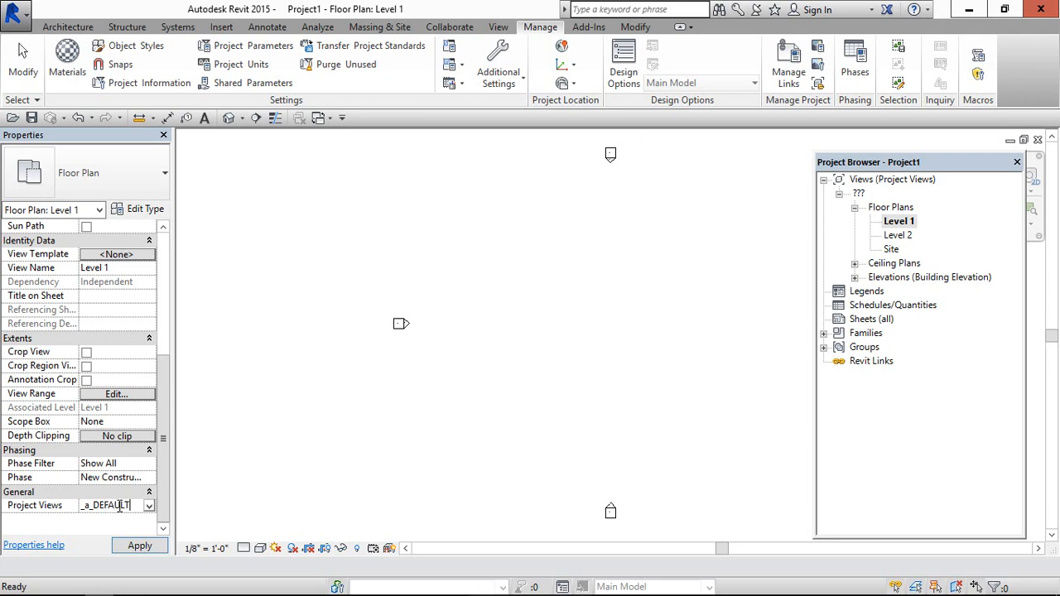
left_click(140, 545)
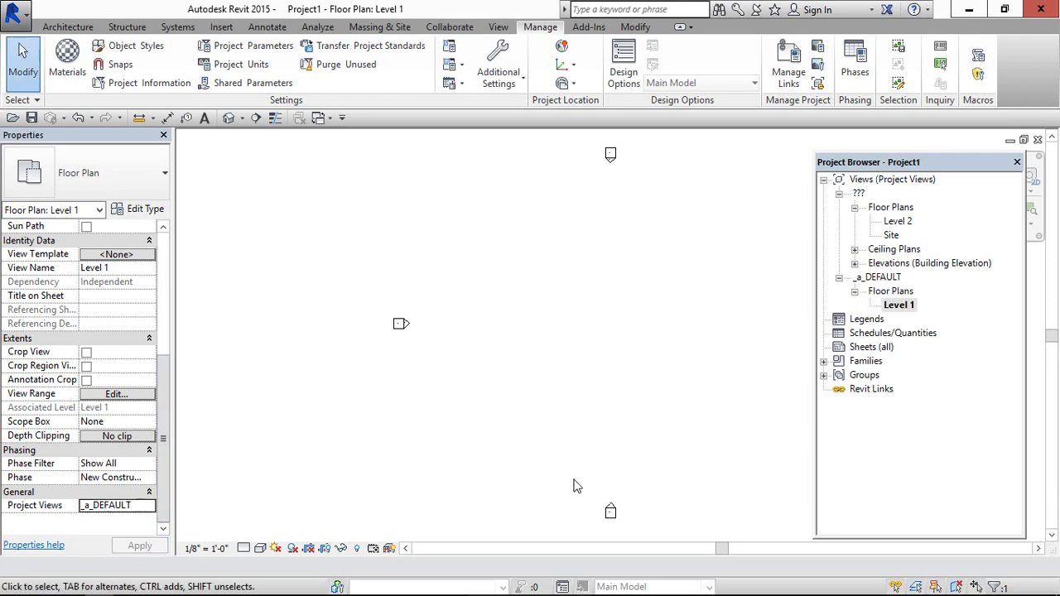
- Assign the Level 2 and Site floor plans to the _a_DEFAULT Project Views group
left_click(880, 277)
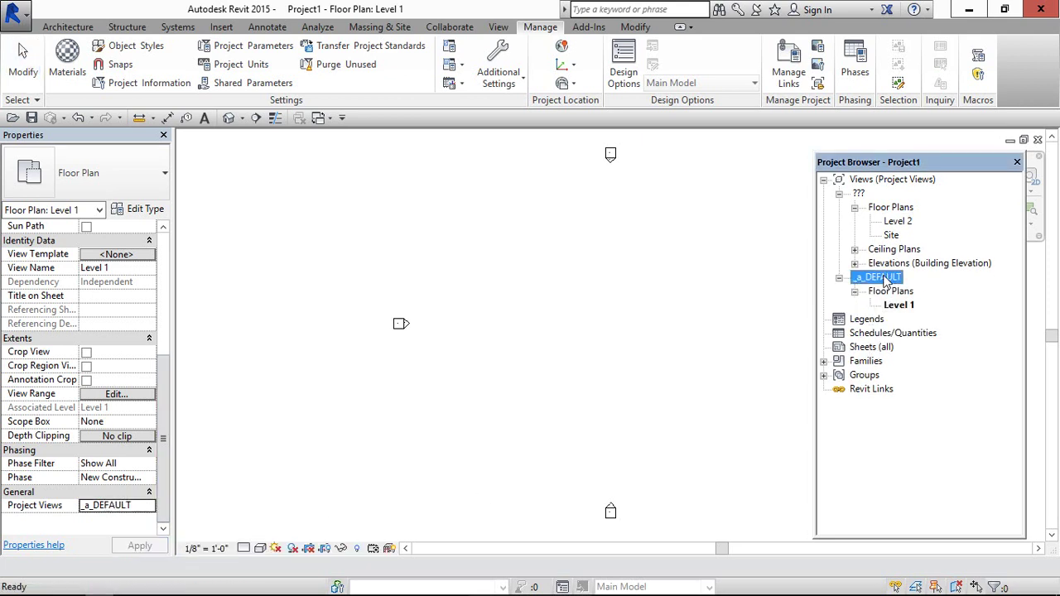
left_click(898, 221)
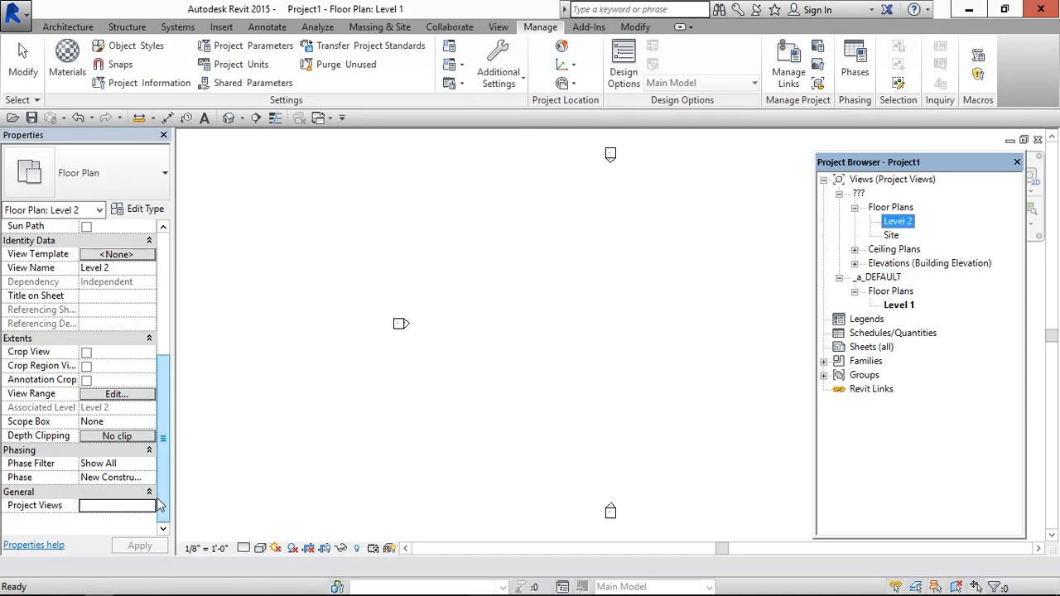
left_click(893, 236, "ctrl")
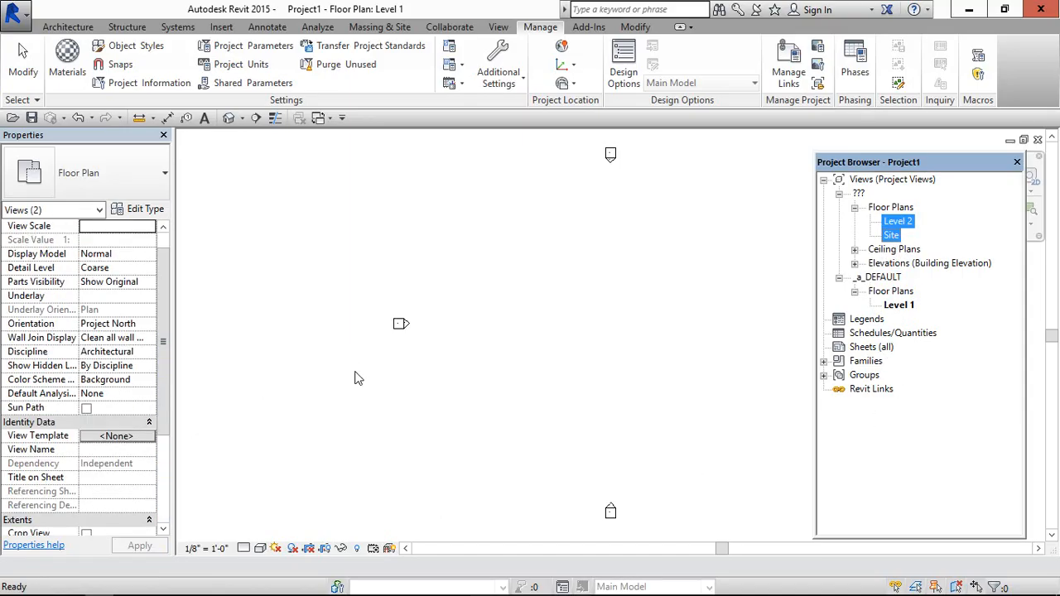
scroll(167, 492, "down", 5)
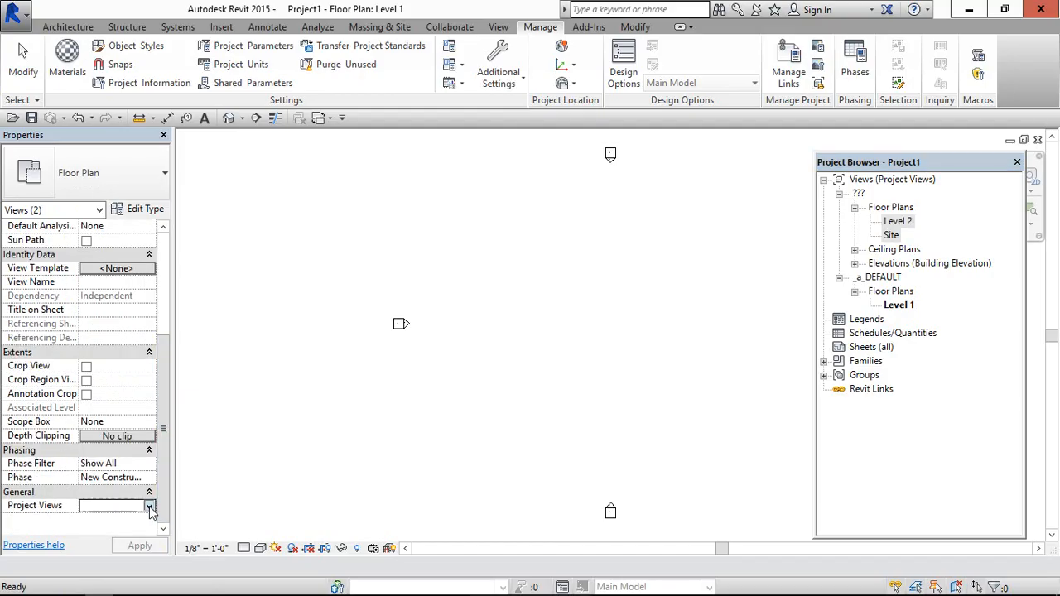
left_click(148, 505)
left_click(108, 519)
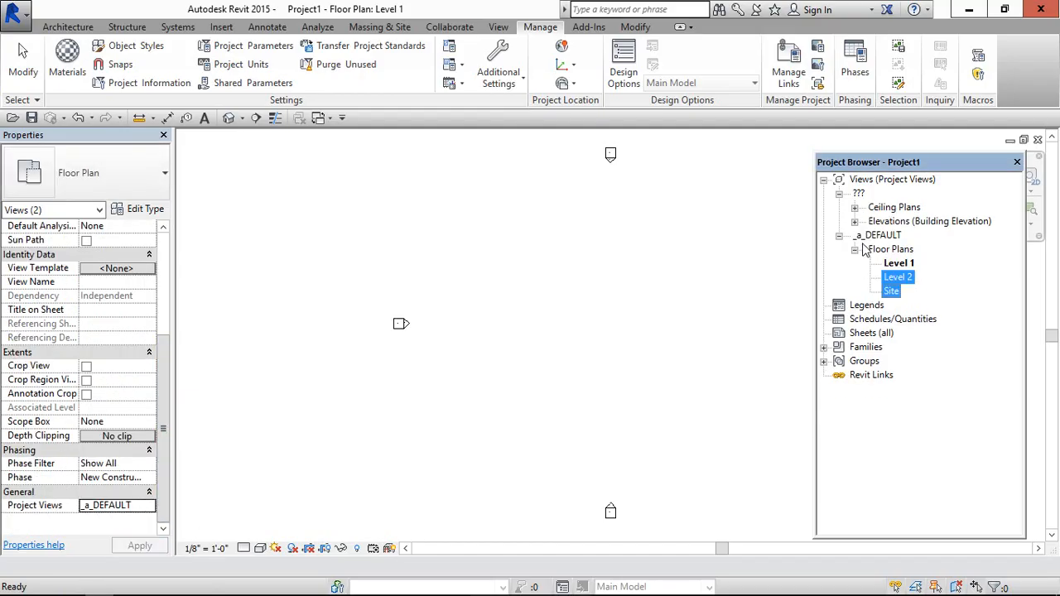
- Assign both ceiling plan views to _a_DEFAULT
left_click(897, 221)
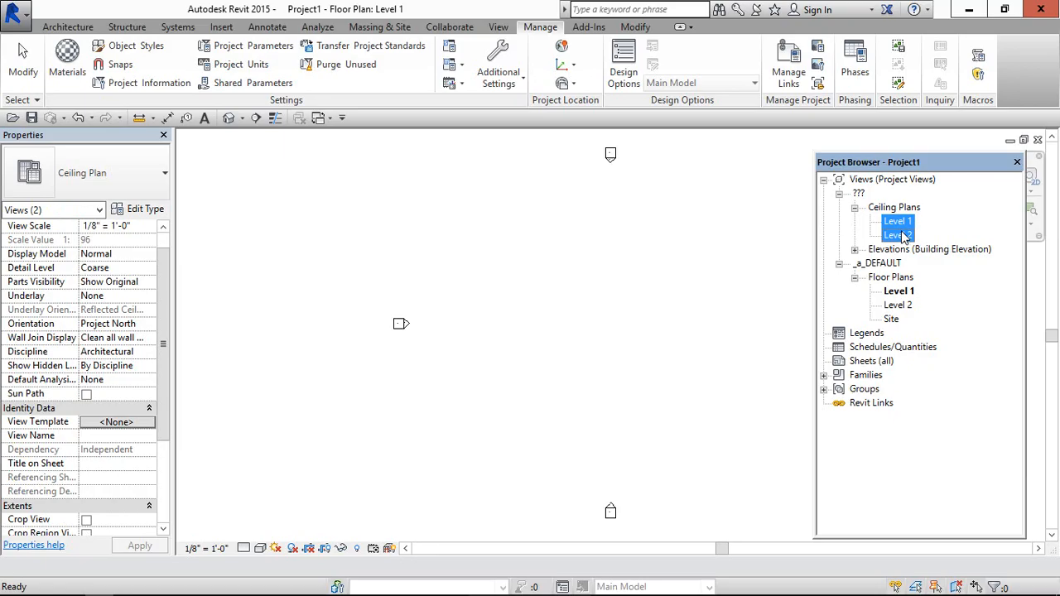
scroll(165, 497, "down", 5)
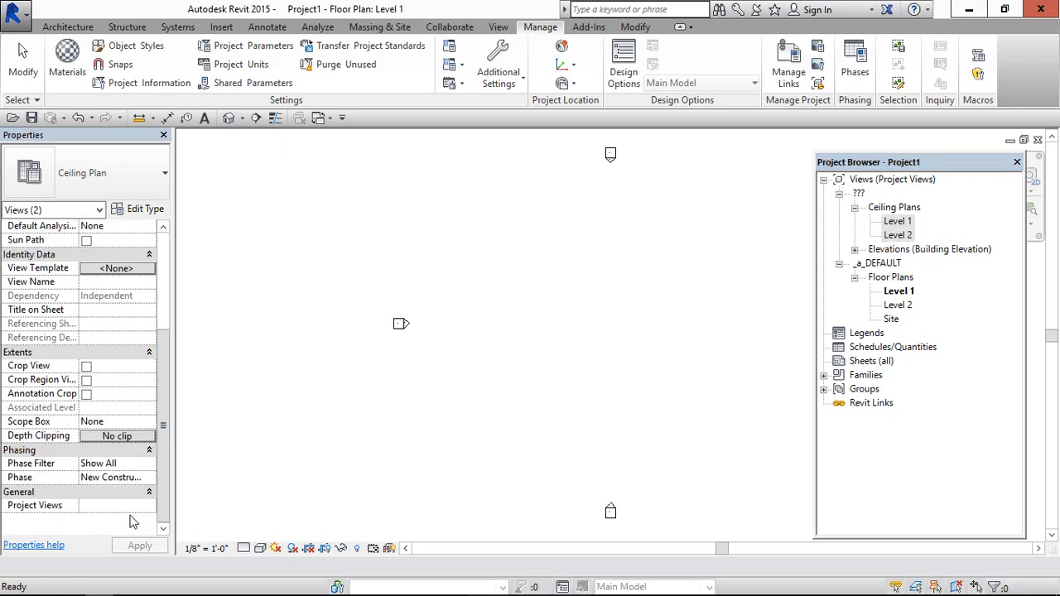
left_click(148, 505)
left_click(108, 519)
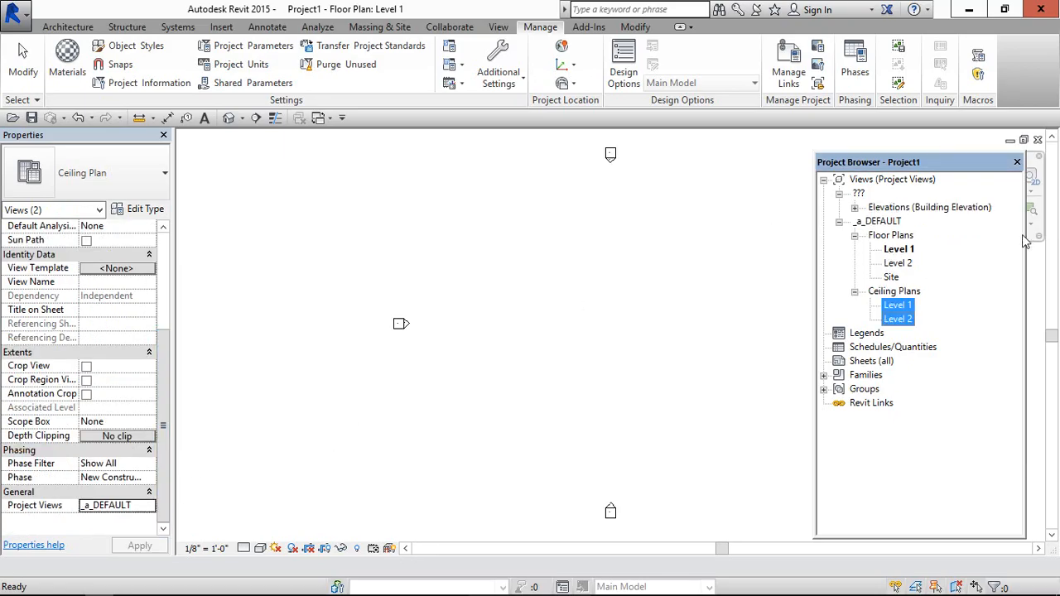
- Assign the East, North, South and West elevations to _a_DEFAULT and deselect them
left_click(855, 208)
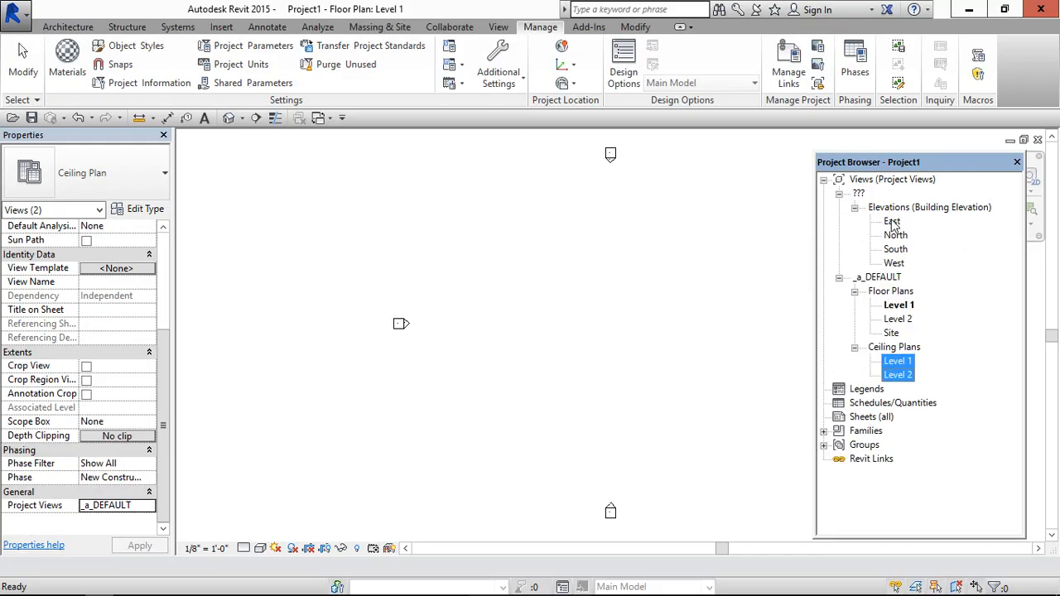
left_click(892, 221)
left_click(895, 249, "ctrl")
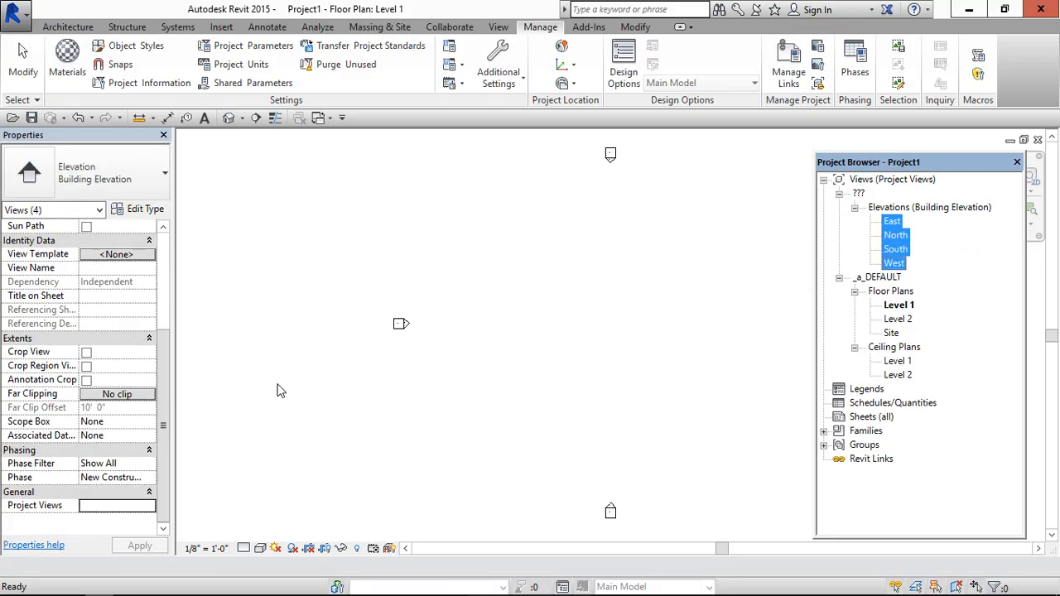
left_click(147, 506)
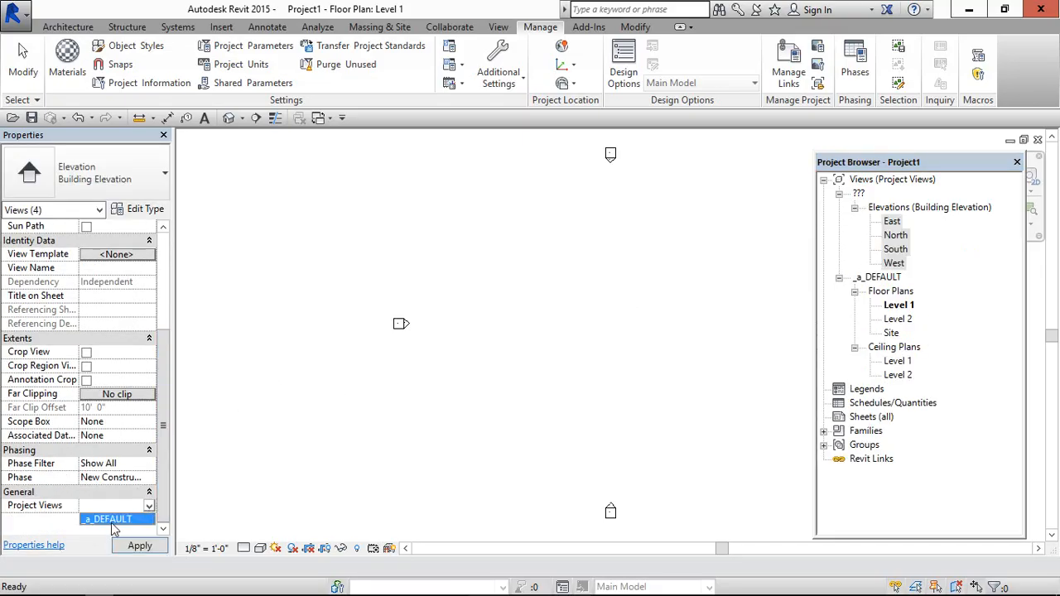
left_click(107, 519)
left_click(646, 356)
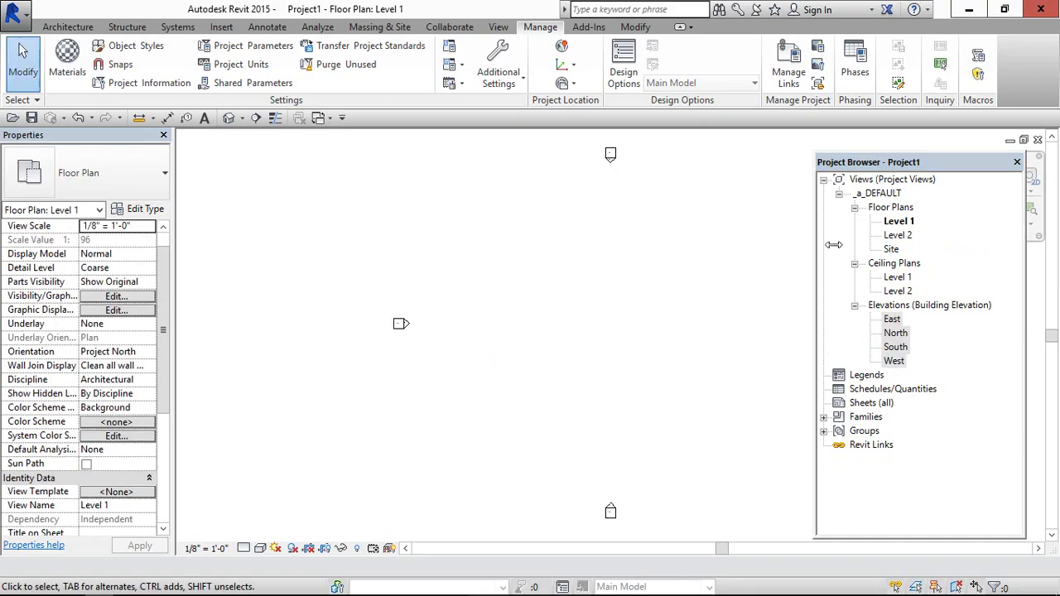
- Draw a straight 52-foot horizontal wall on Level 1 with the Architecture Wall tool and exit placement
left_click(840, 194)
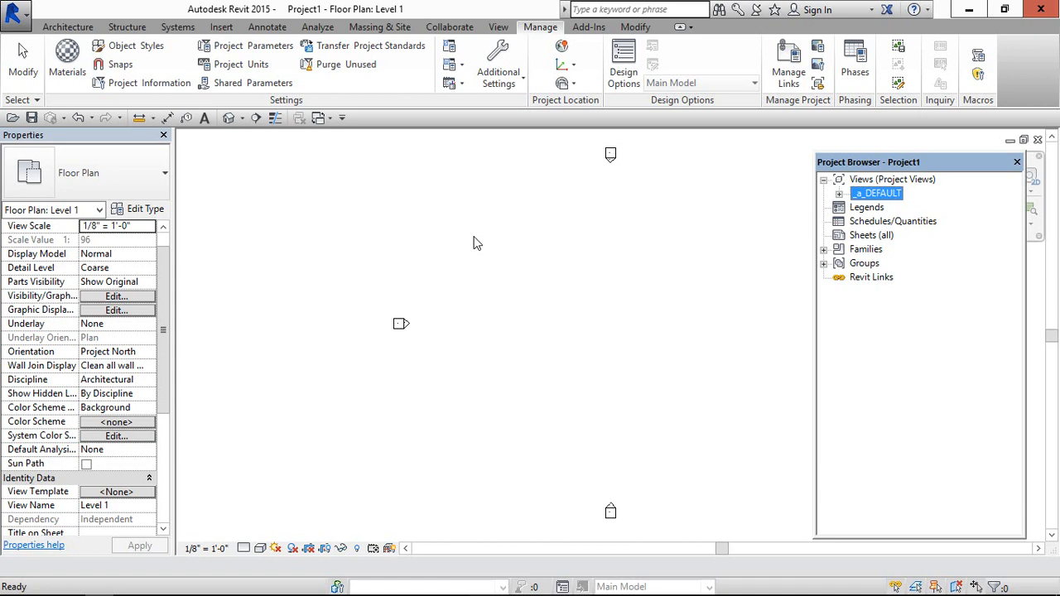
left_click(68, 27)
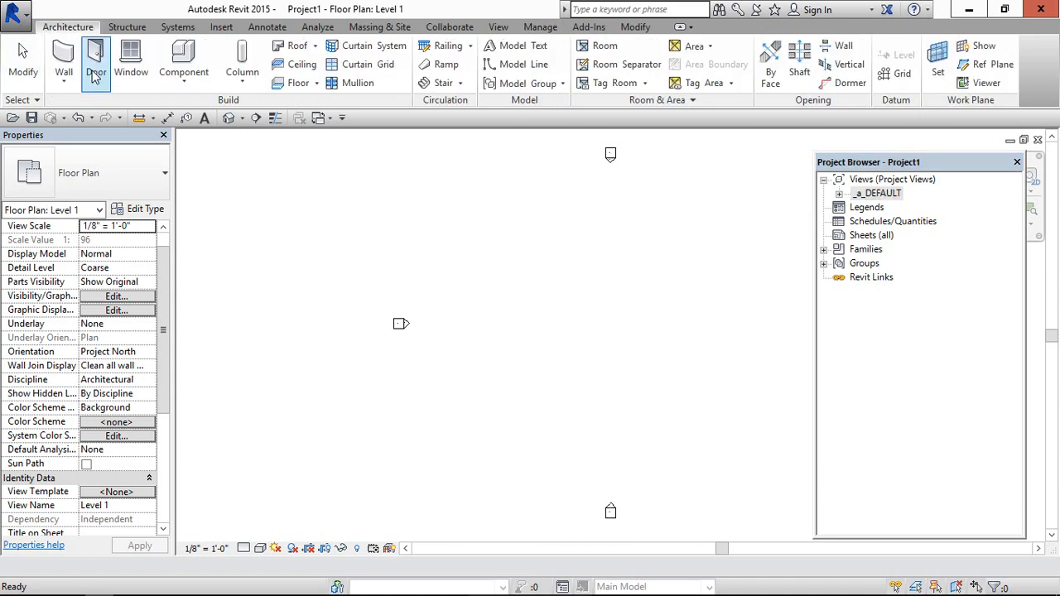
left_click(63, 79)
left_click(115, 108)
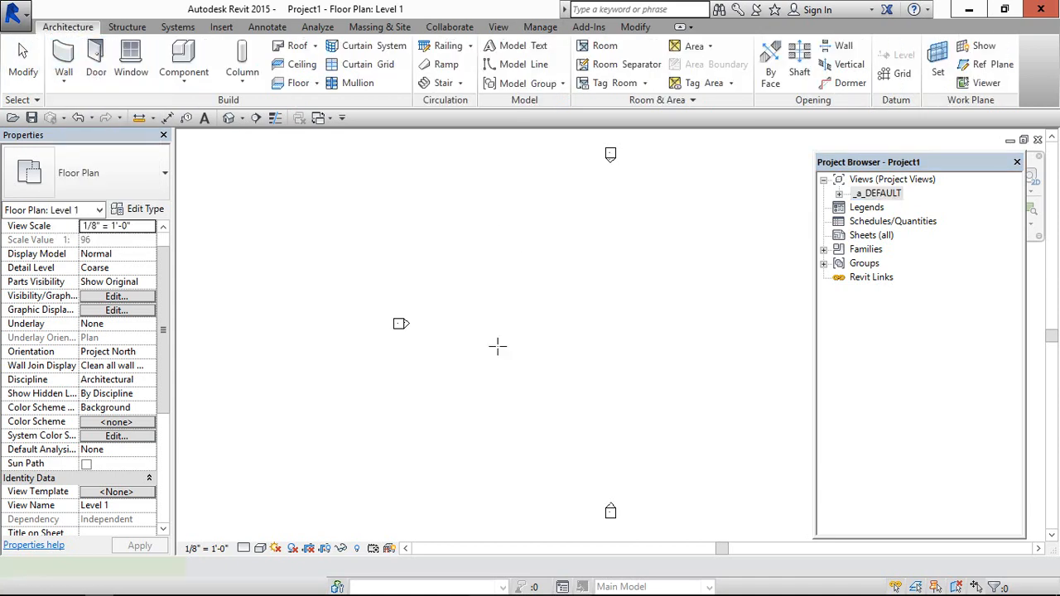
left_click(499, 346)
left_click(627, 345)
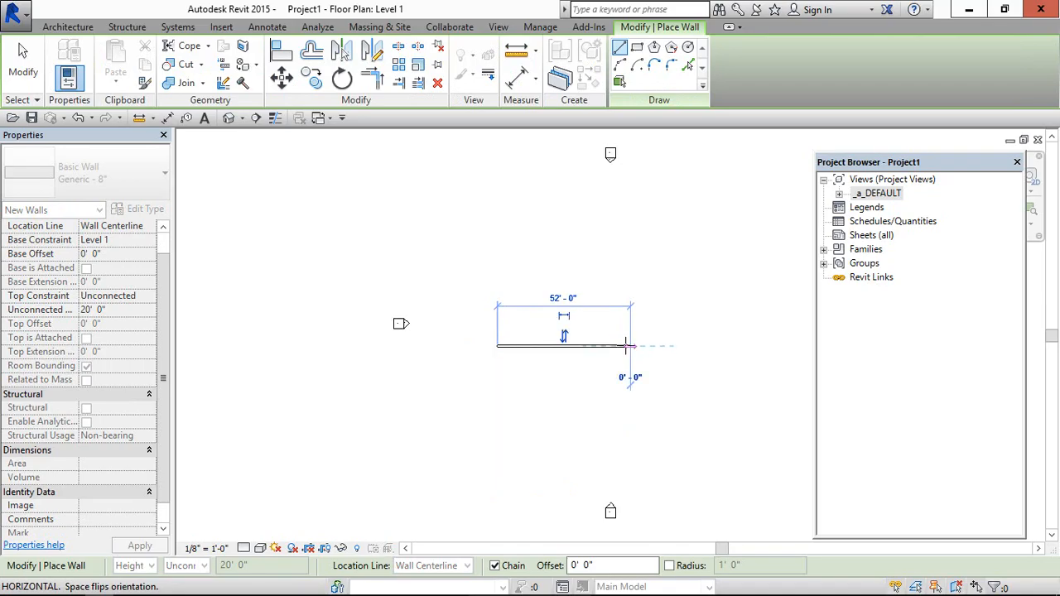
key("Escape")
key("Escape")
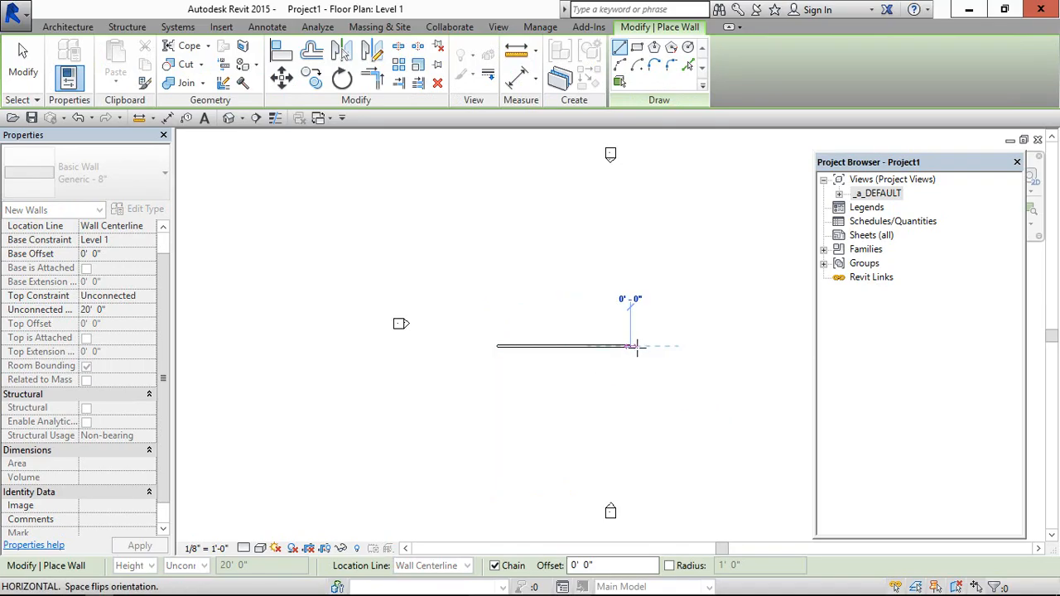
key("Escape")
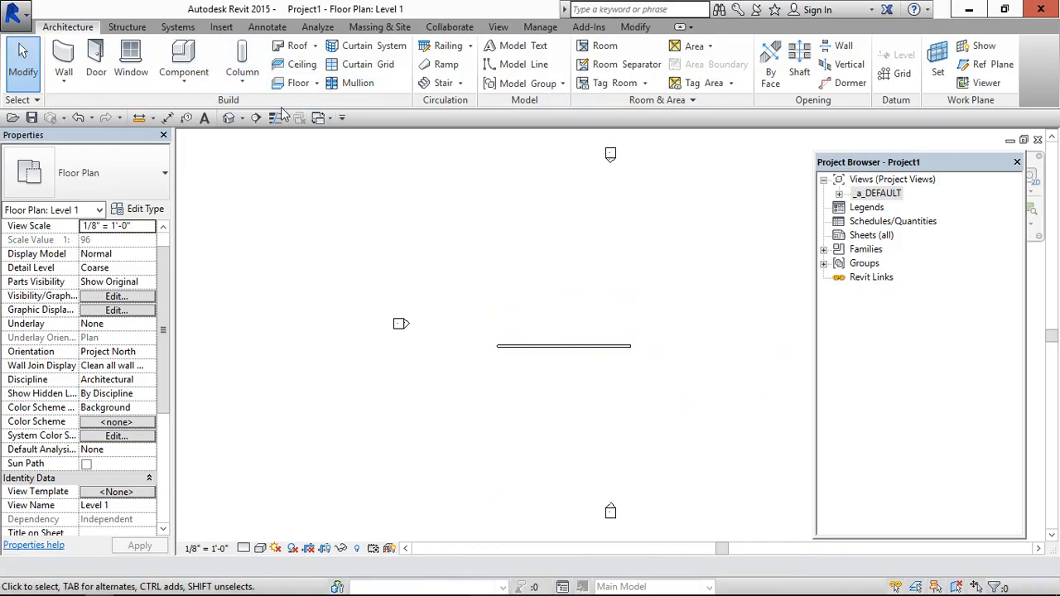
- Create the default 3D view, check it lands under the ??? group, then close it
left_click(230, 119)
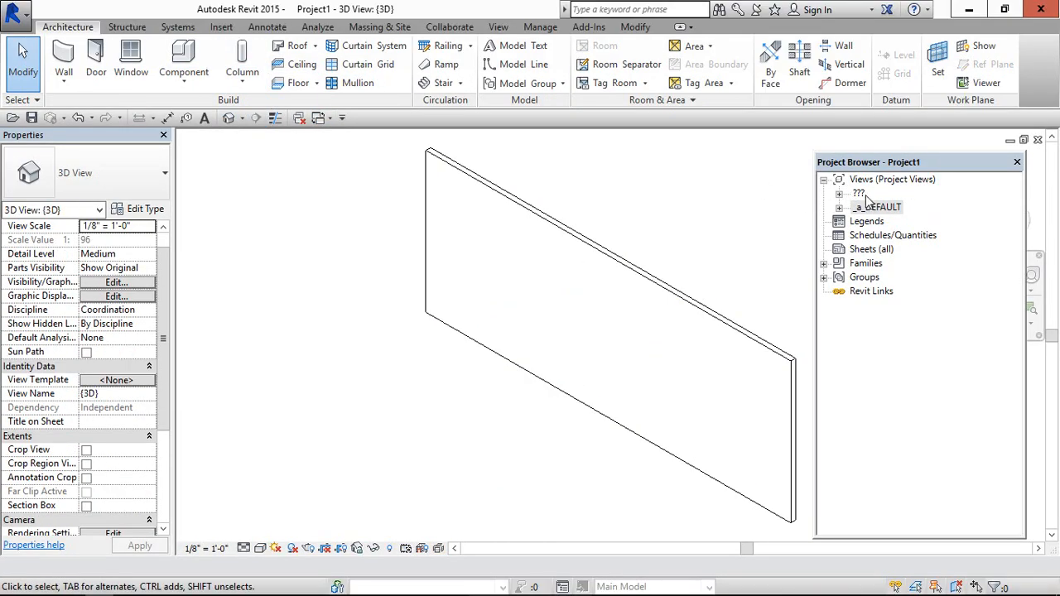
left_click(858, 194)
left_click(839, 194)
left_click(886, 207)
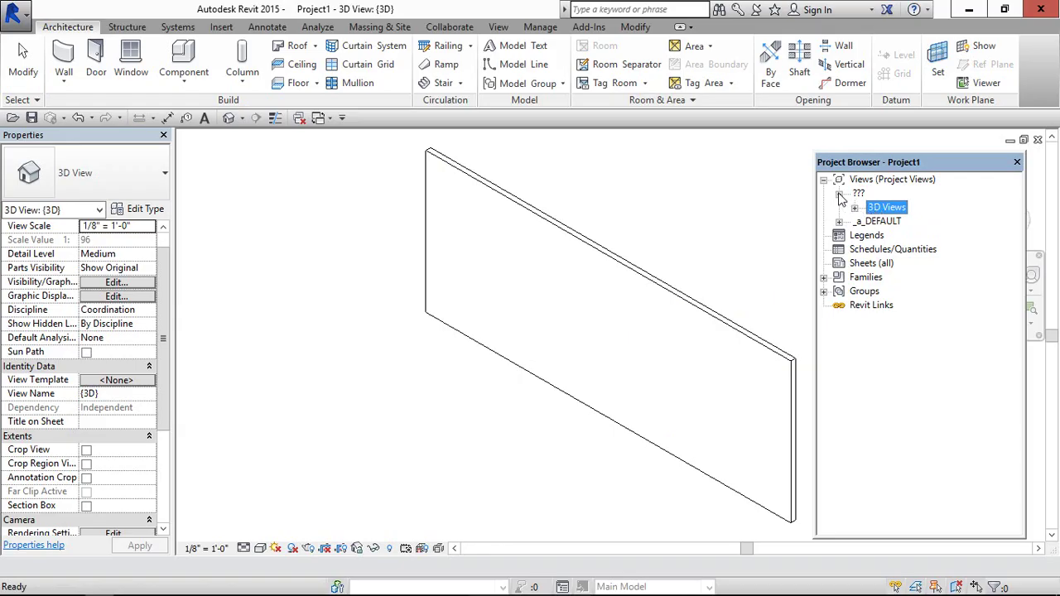
left_click(840, 194)
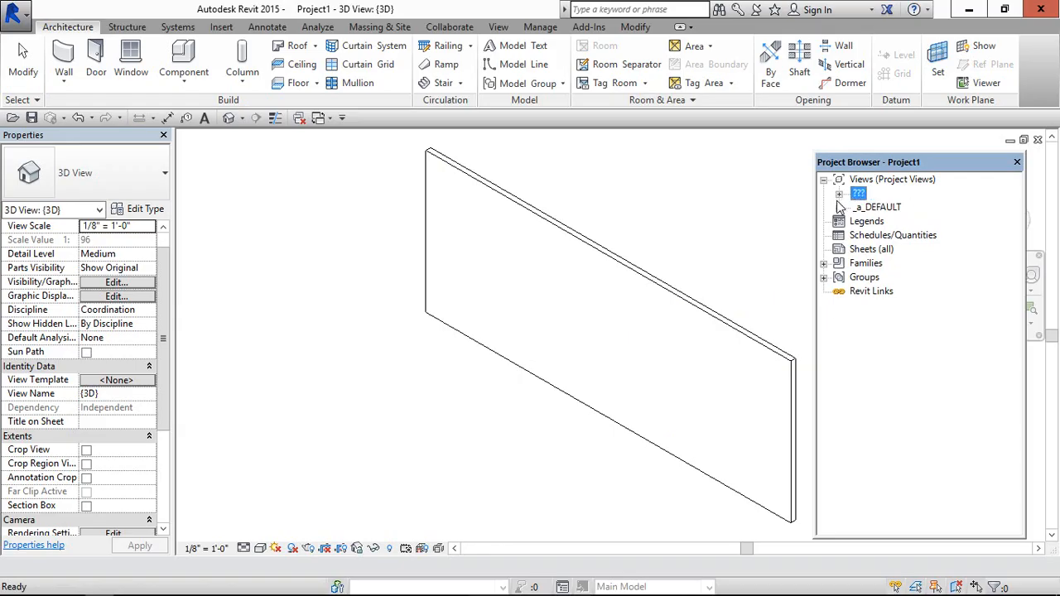
left_click(877, 207)
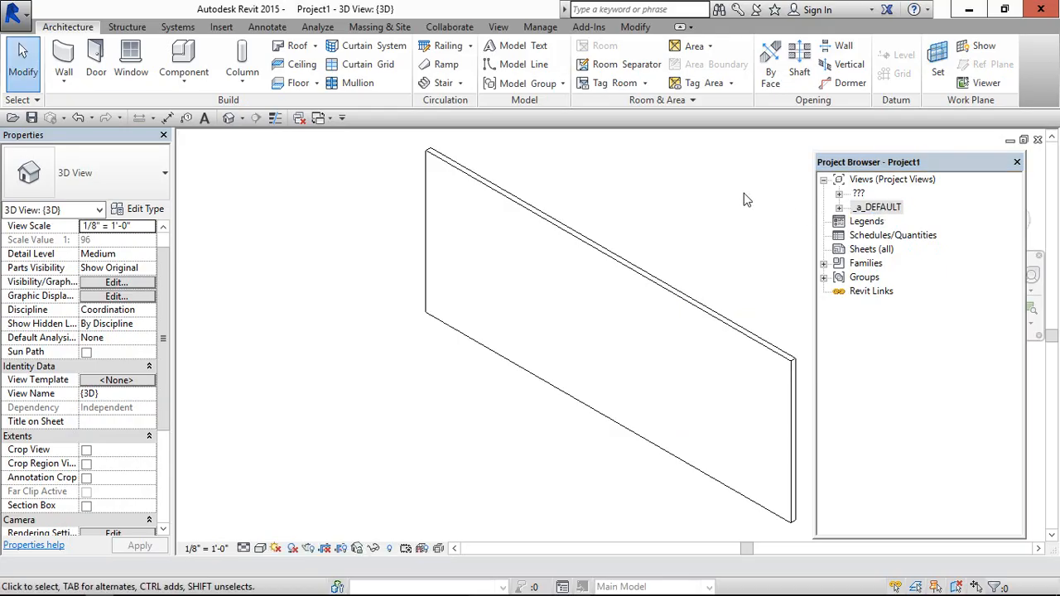
left_click(1038, 141)
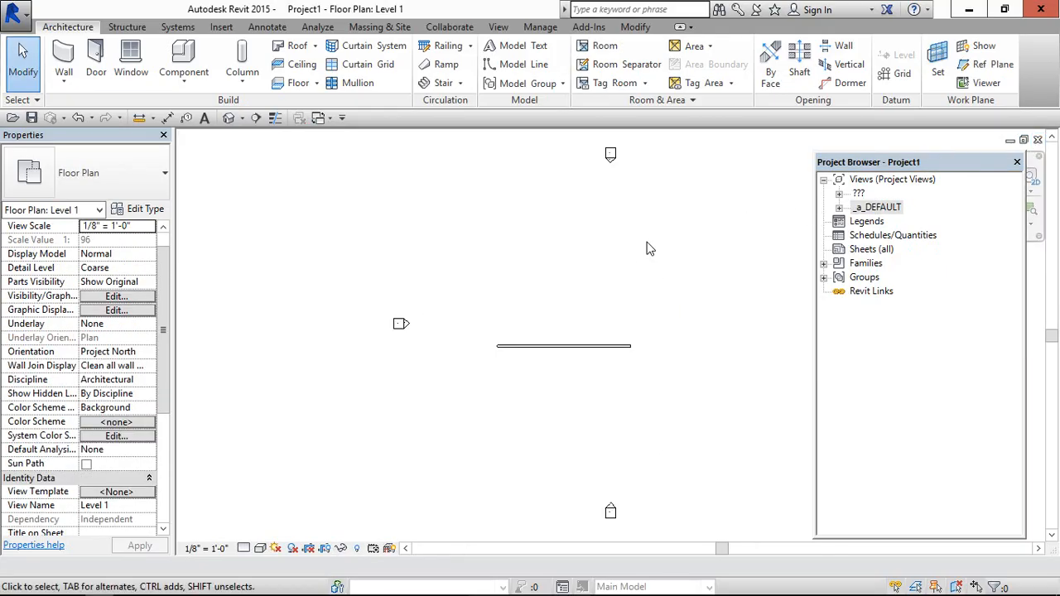
scroll(646, 249, "down", 1)
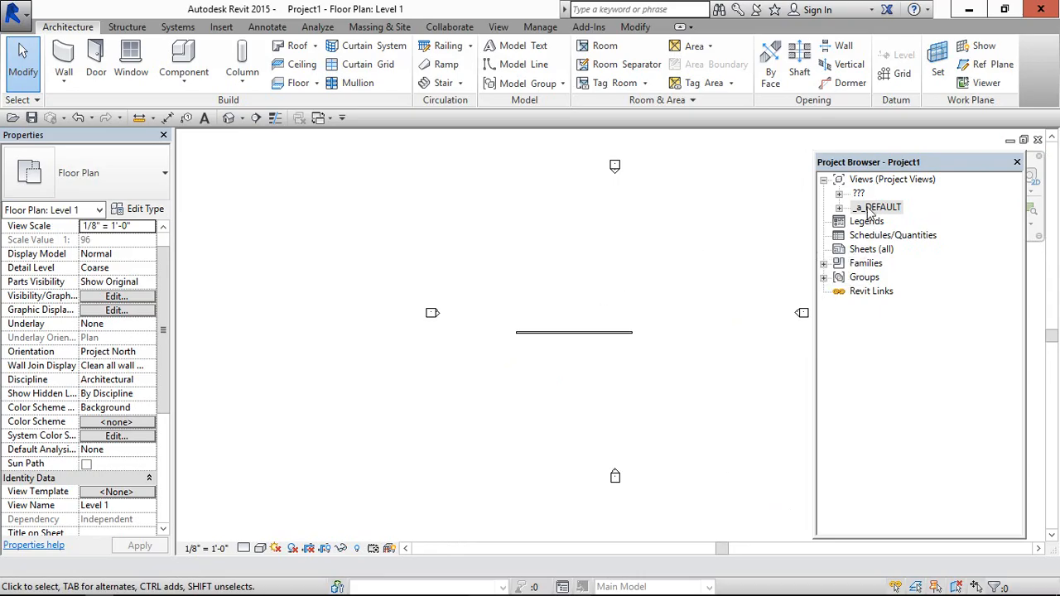
- Expand _a_DEFAULT in the browser and select the Level 1 floor plan
left_click(864, 181)
left_click(877, 207)
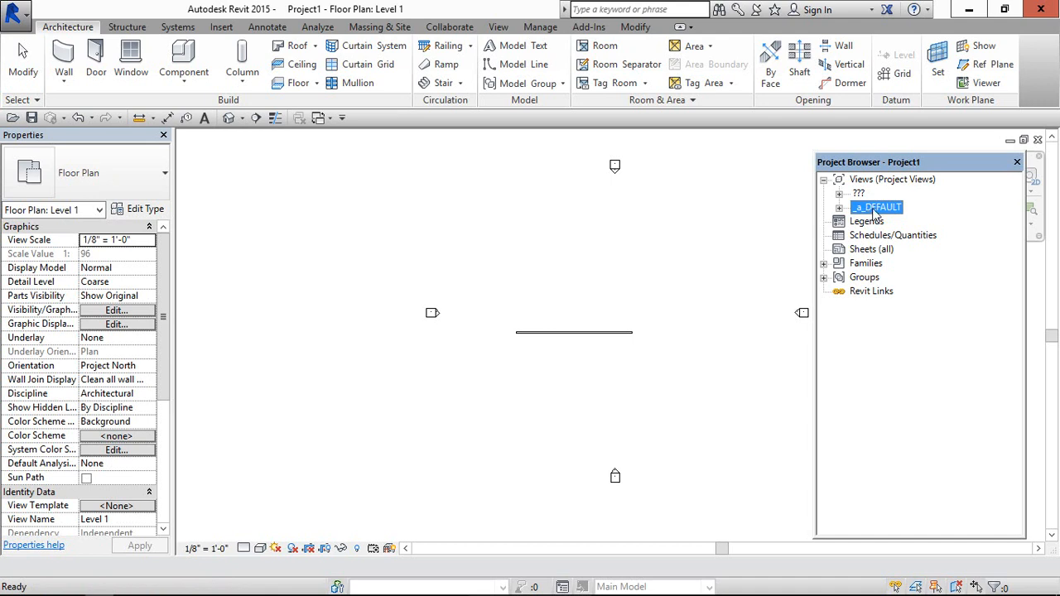
left_click(839, 207)
left_click(899, 235)
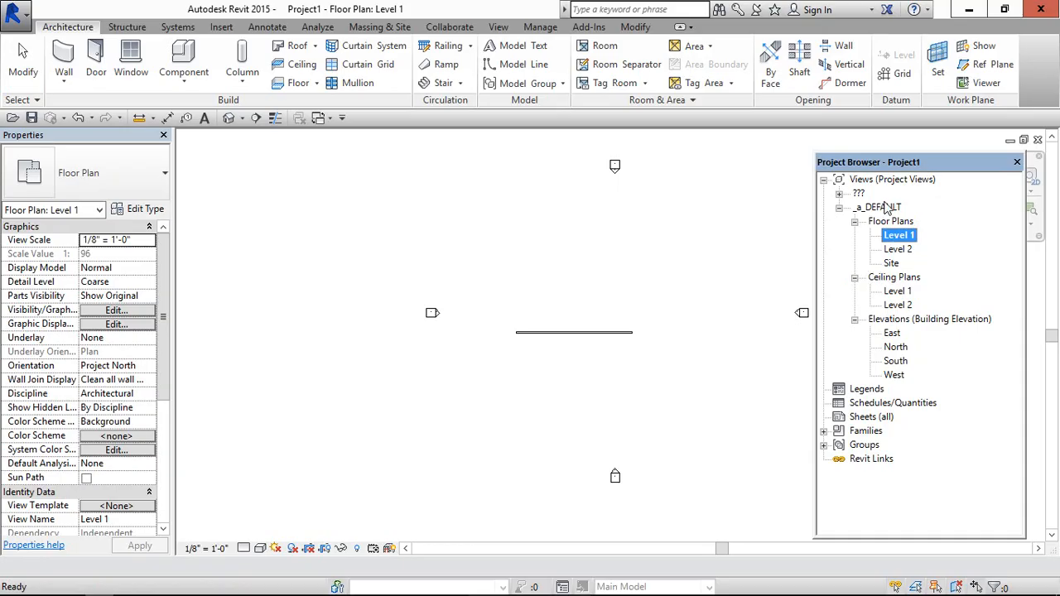
left_click(879, 207)
left_click(838, 207)
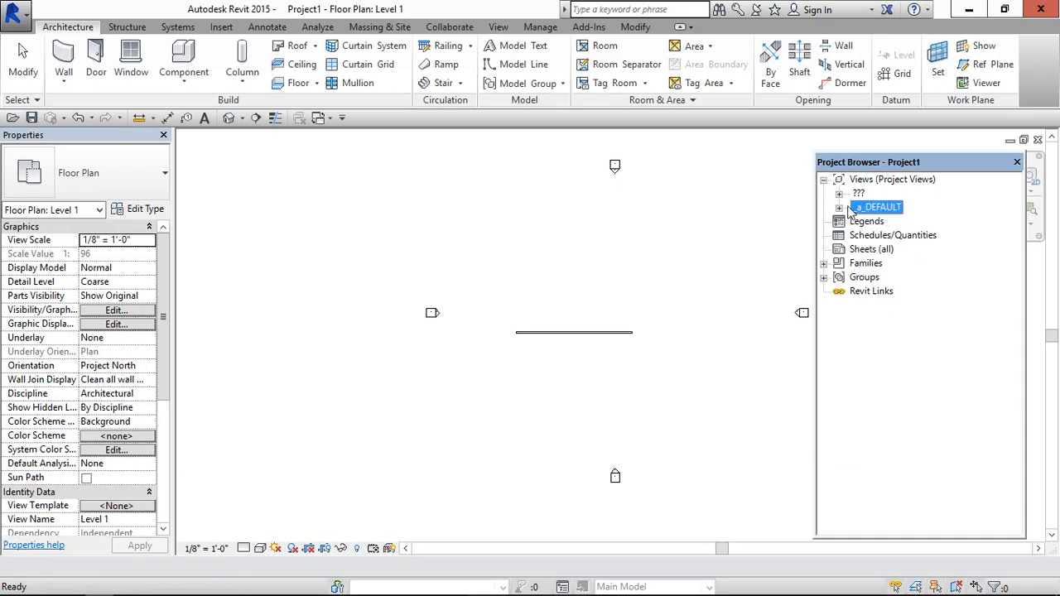
left_click(839, 207)
left_click(898, 235)
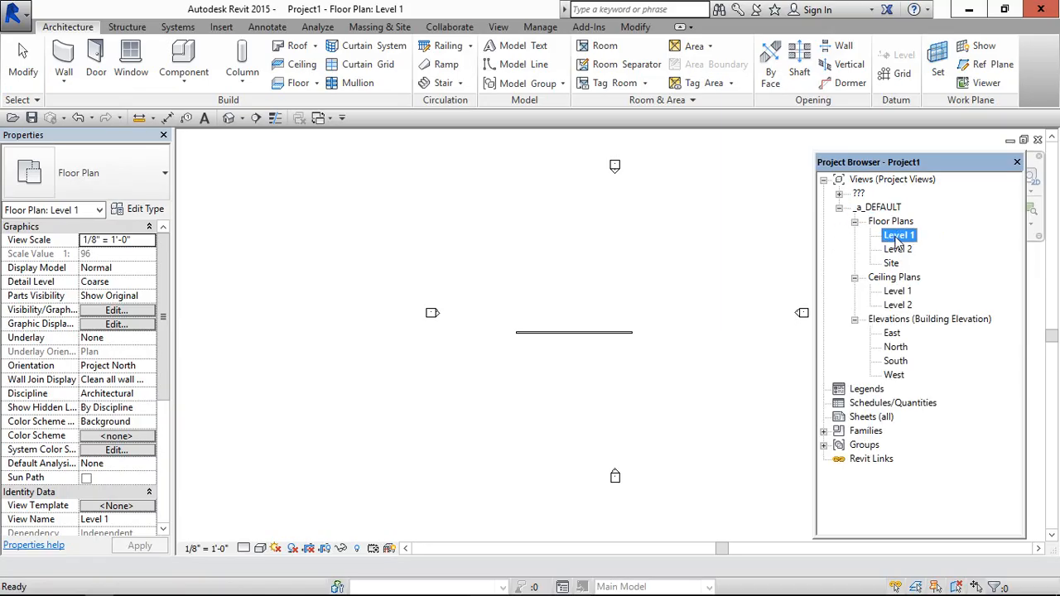
- Duplicate Level 1 and change the copy's Project Views value to _a_SHEETS
right_click(899, 240)
mouse_move(906, 337)
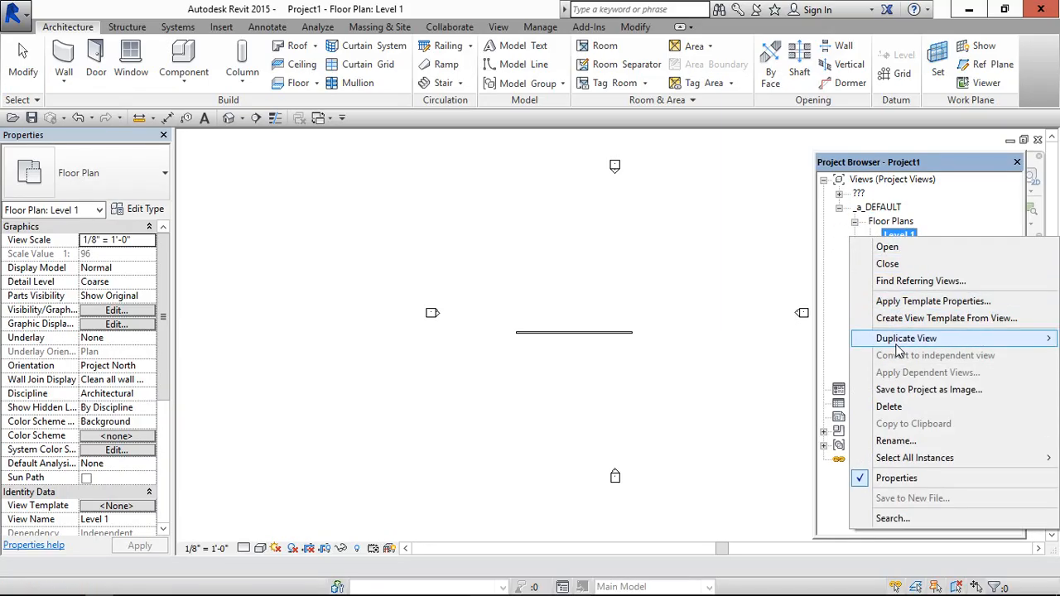
left_click(724, 337)
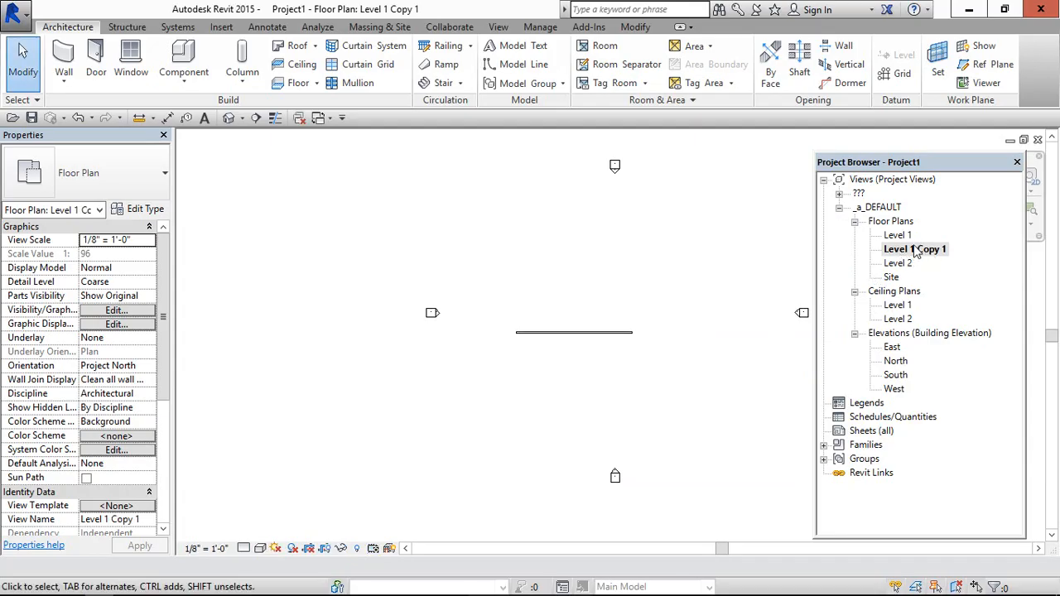
scroll(170, 501, "down", 5)
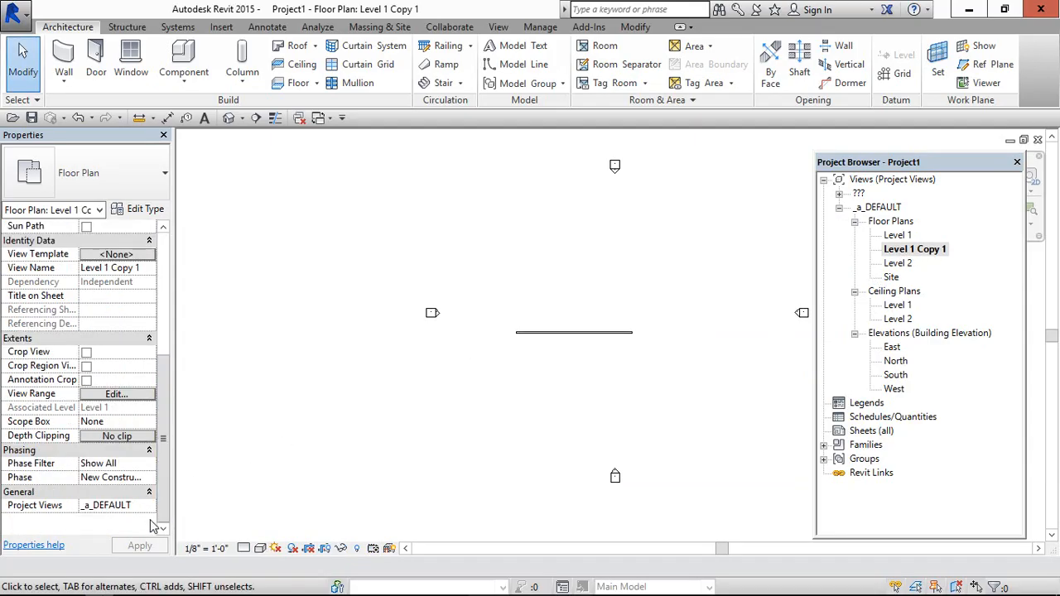
left_click(124, 505)
left_click_drag(93, 505, 122, 505)
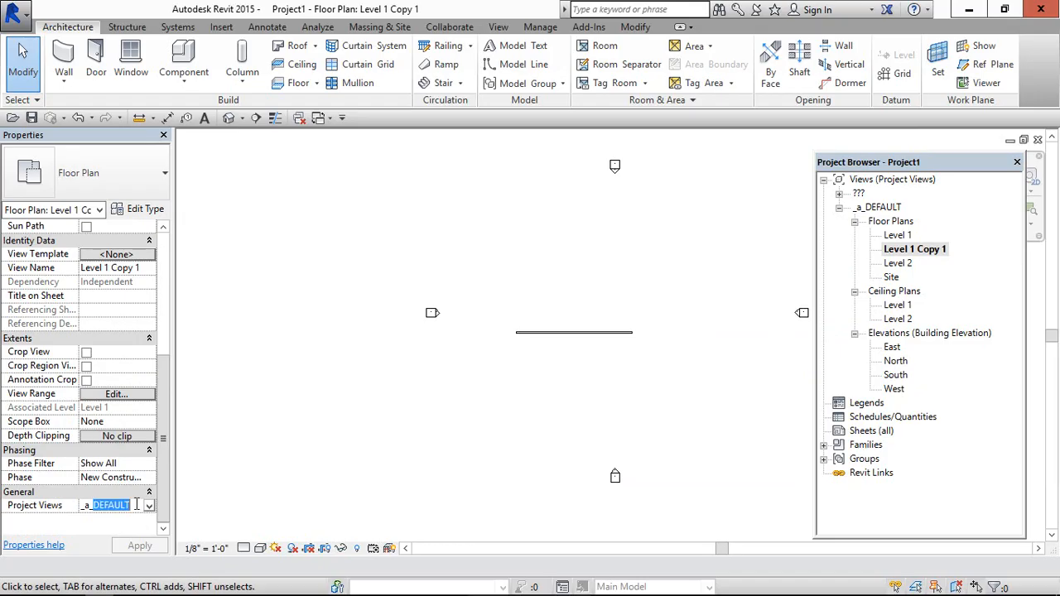
type("SHEETS")
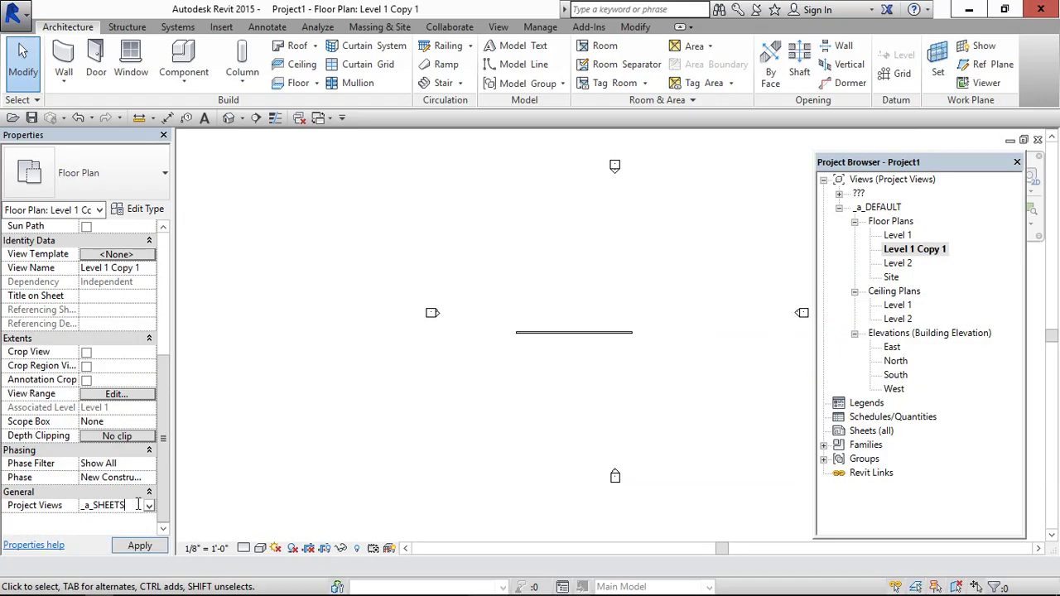
key("Return")
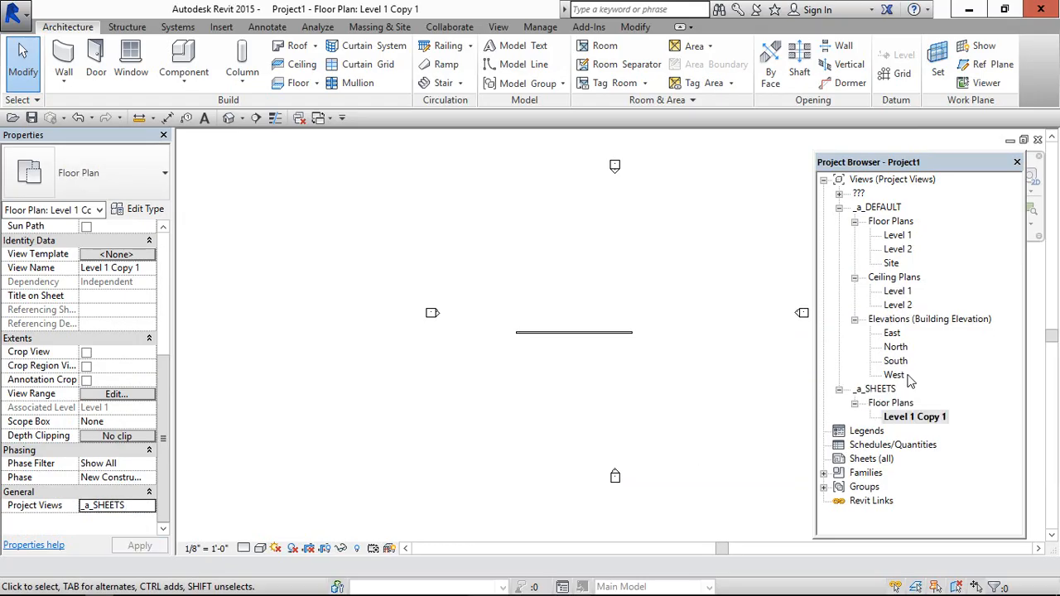
- Select Level 1 Copy 1 under the new _a_SHEETS group in the browser
left_click(879, 389)
left_click(914, 417)
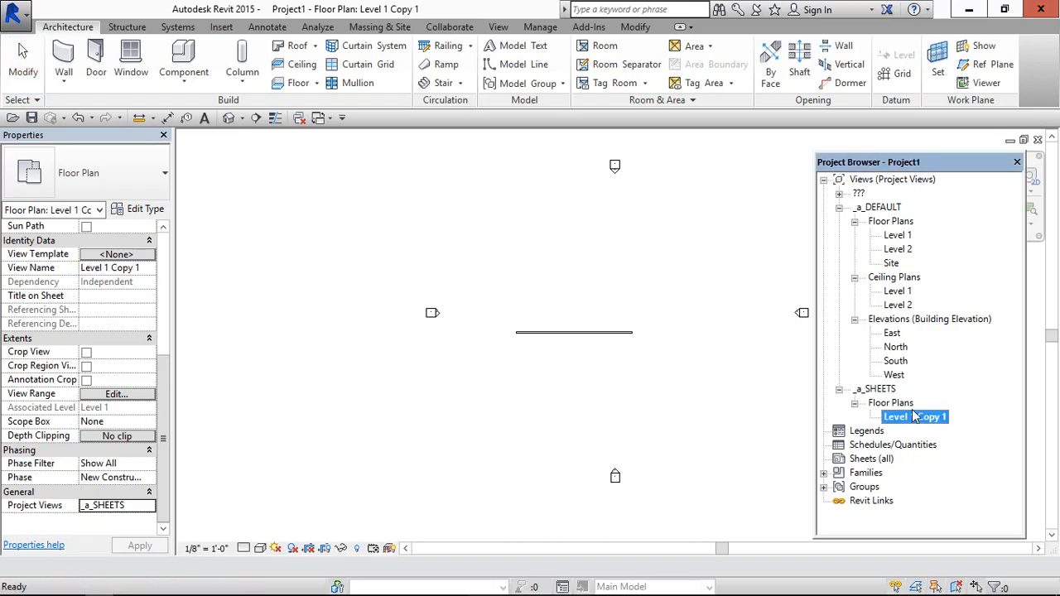
left_click(885, 389)
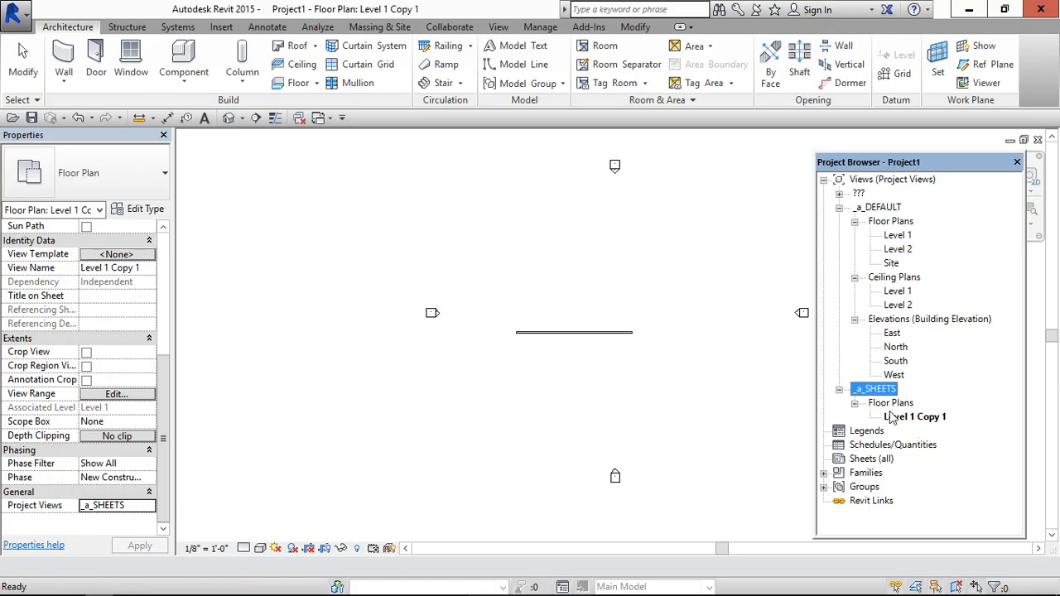
- Duplicate the Level 1 floor plan from the _a_DEFAULT folder as an independent copy
left_click(838, 389)
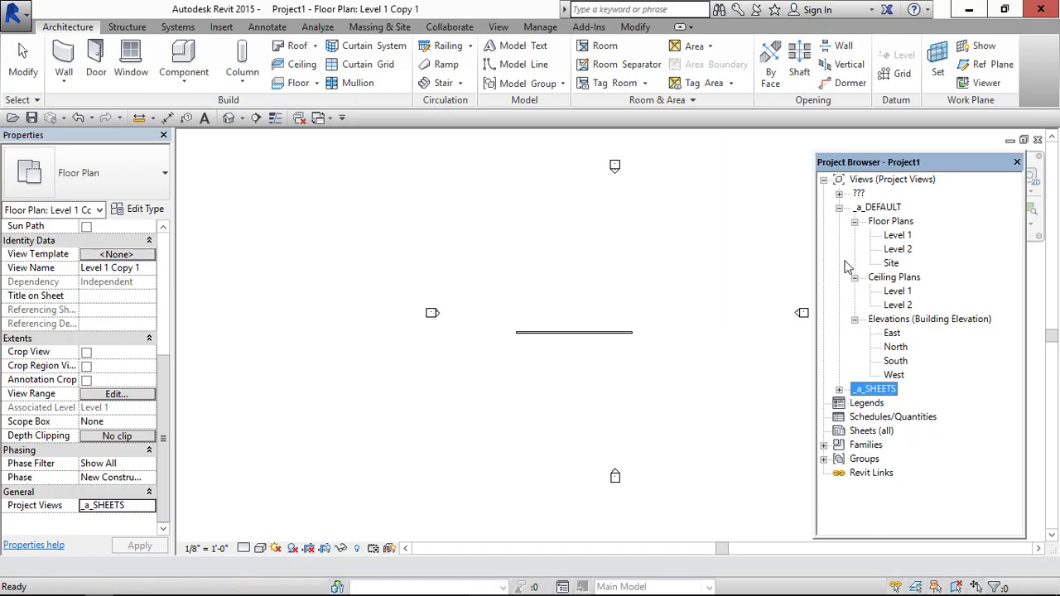
left_click(839, 207)
left_click(878, 207)
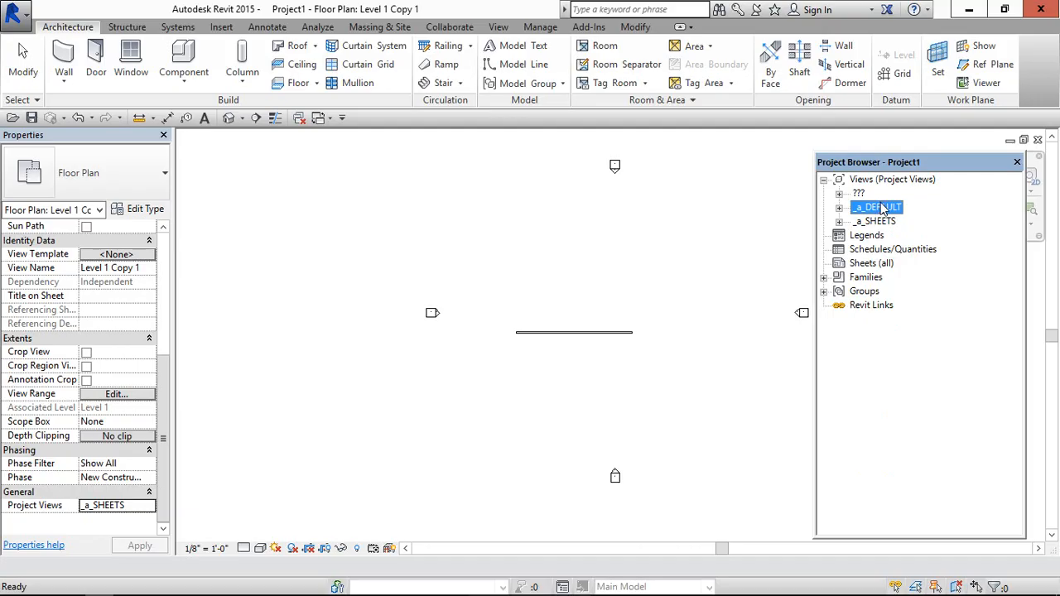
left_click(841, 208)
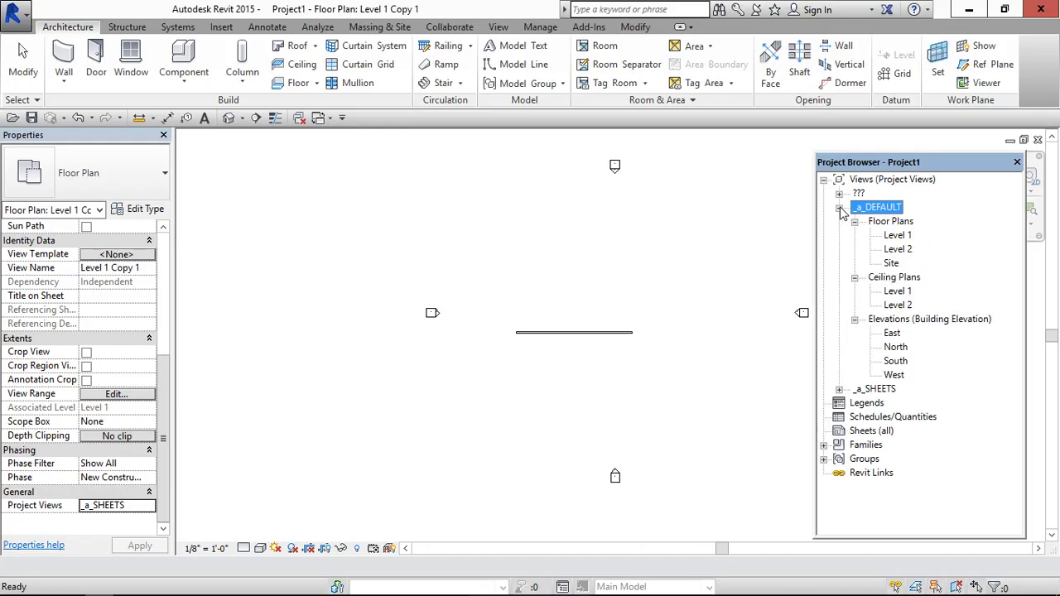
left_click(892, 236)
right_click(892, 237)
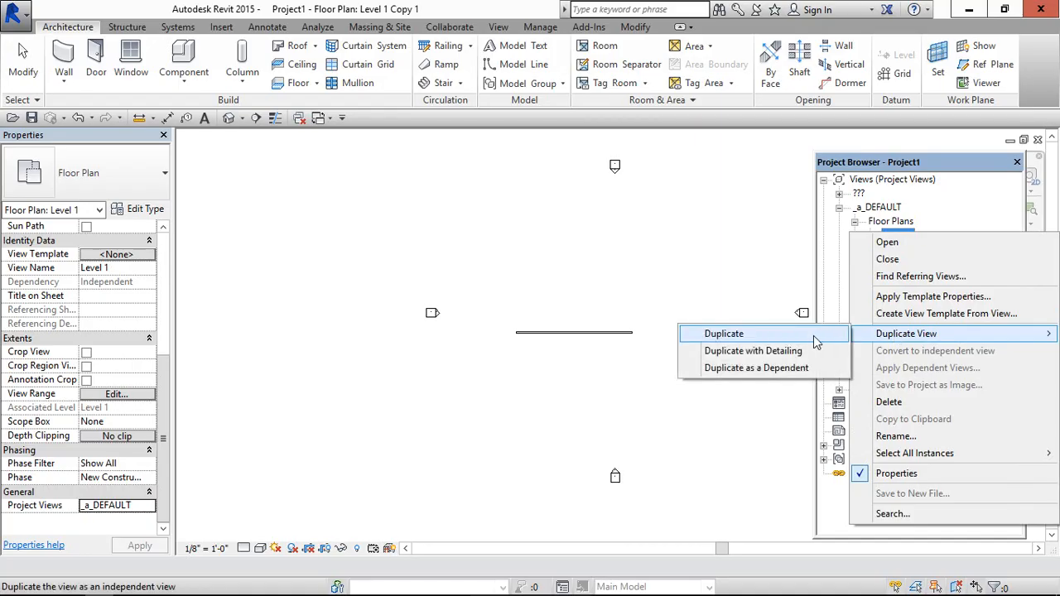
left_click(745, 335)
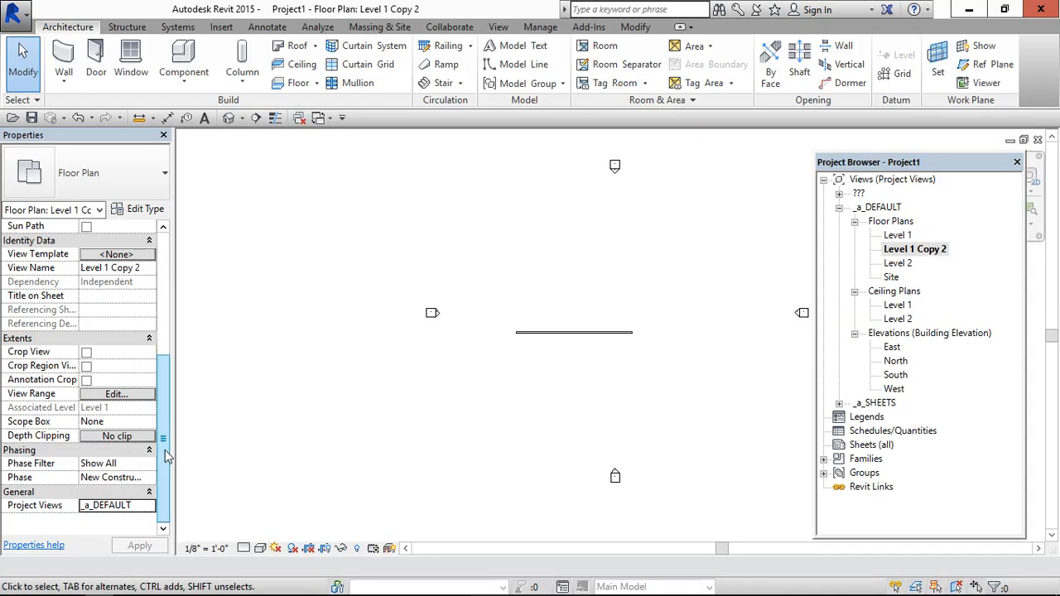
- File the new Level 1 copy under a KS views folder and tidy the browser folders
left_click(108, 506)
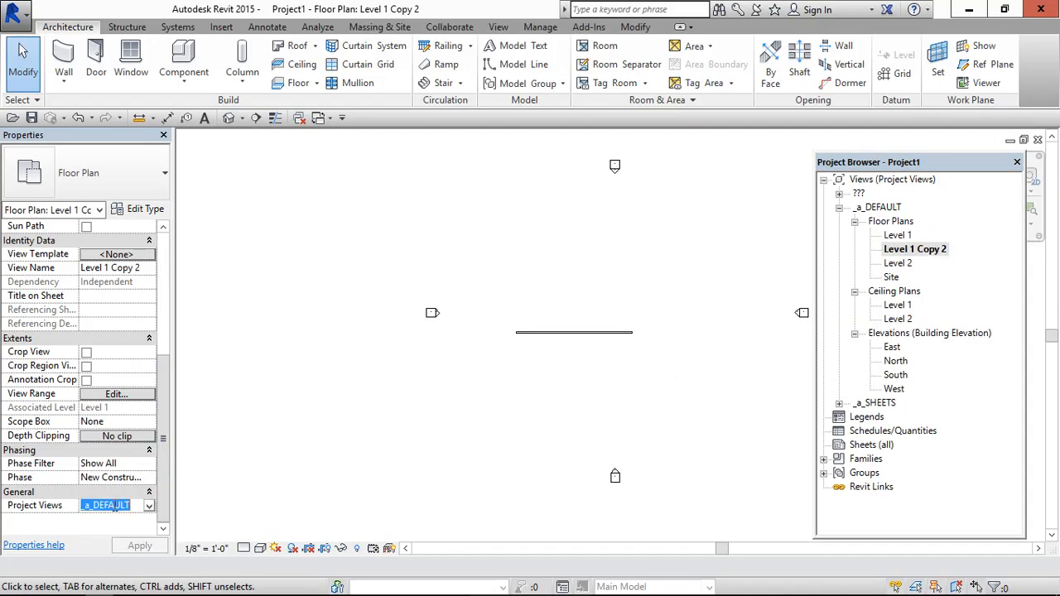
type("KS")
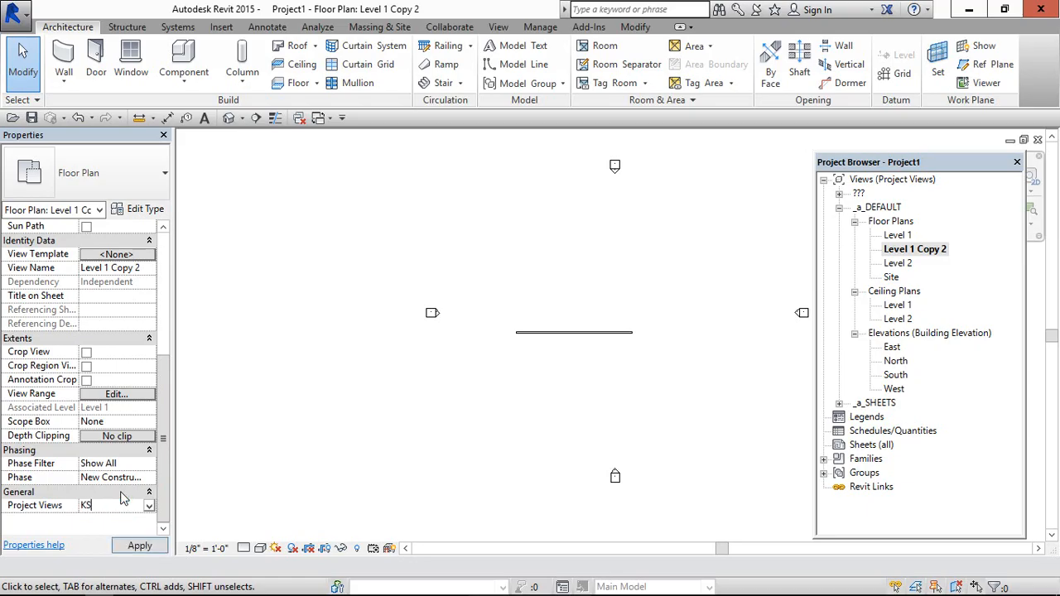
left_click(397, 464)
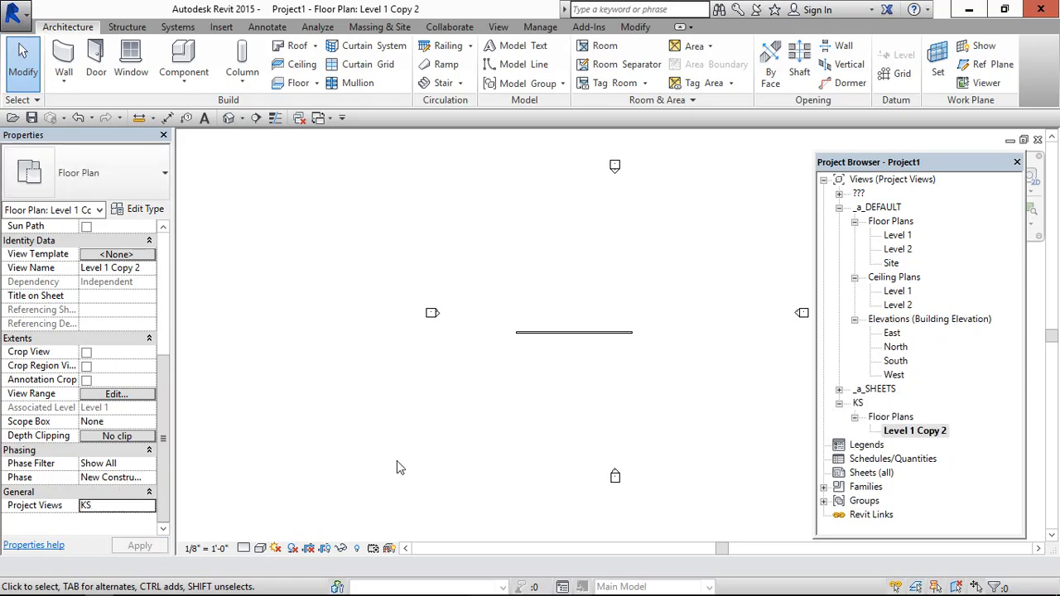
left_click(840, 403)
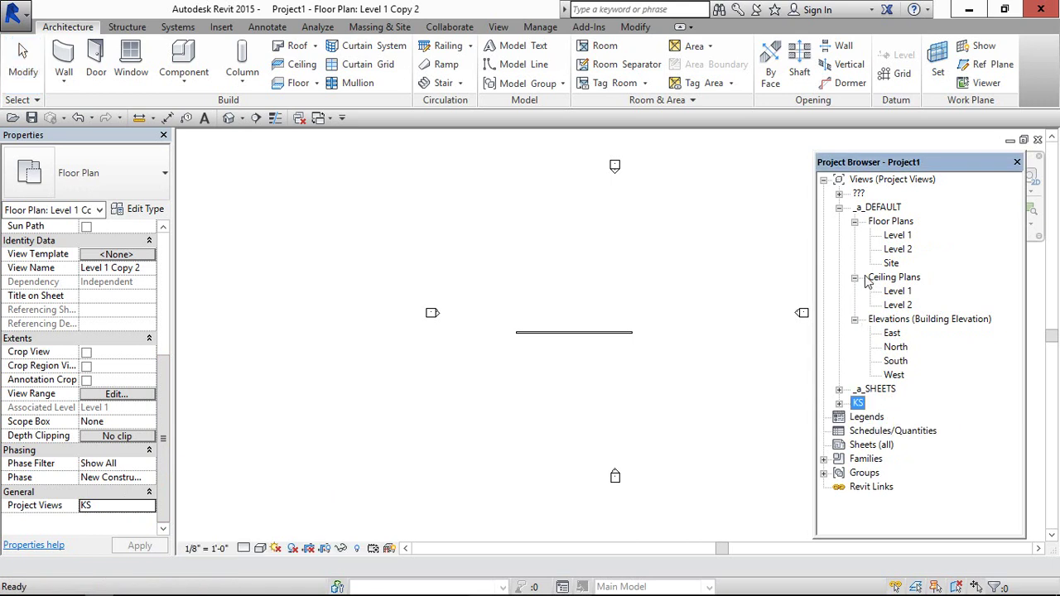
left_click(838, 207)
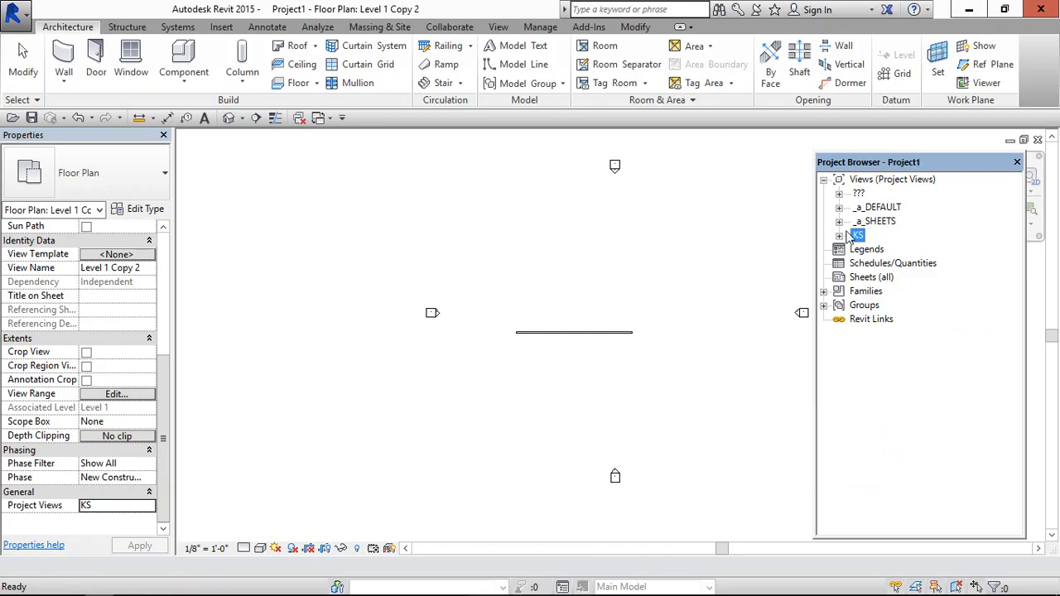
left_click(874, 221)
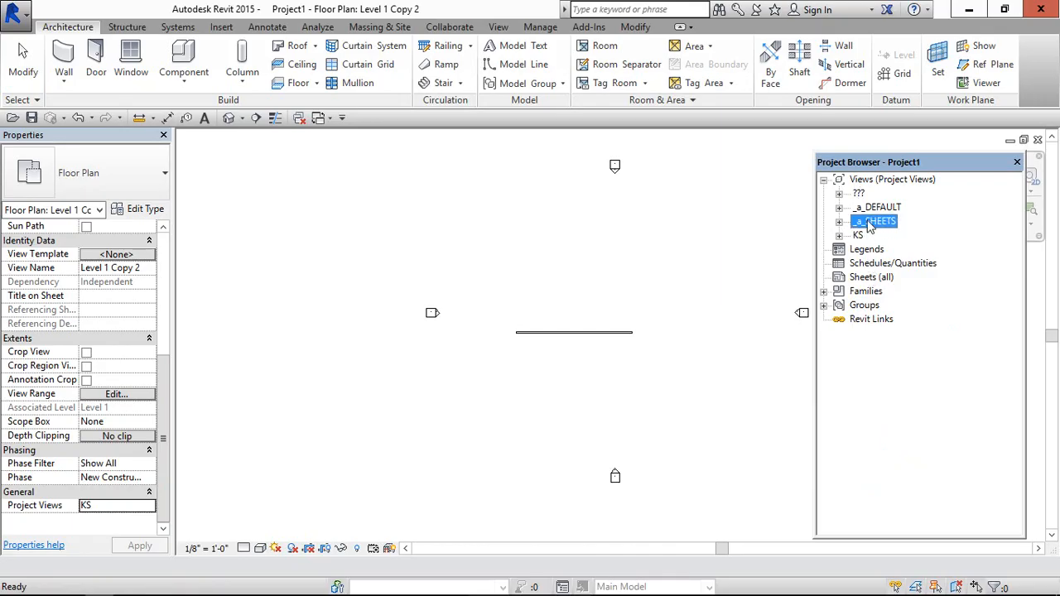
left_click(866, 278)
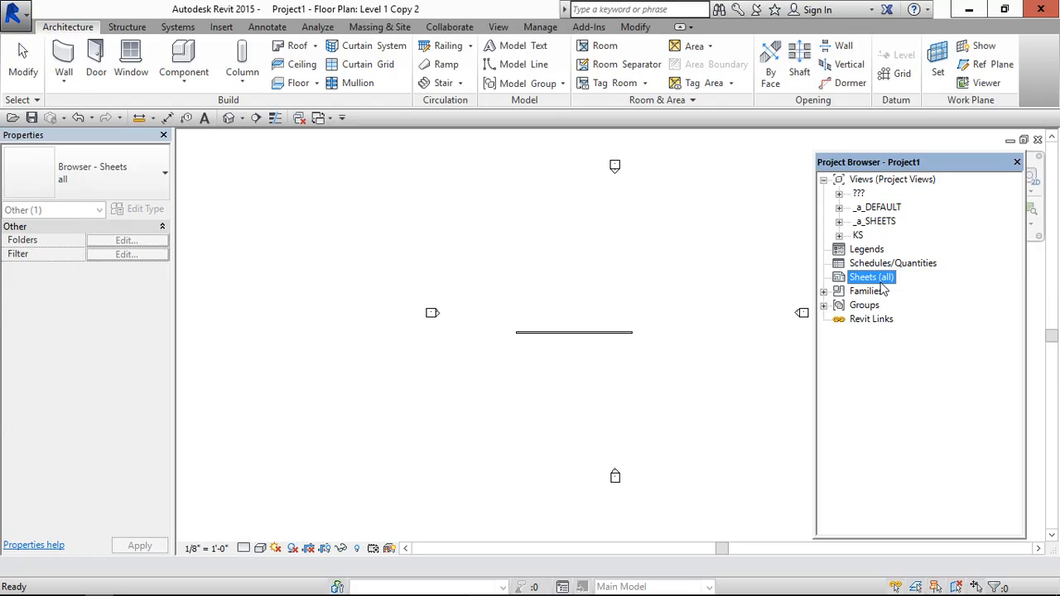
left_click(774, 287)
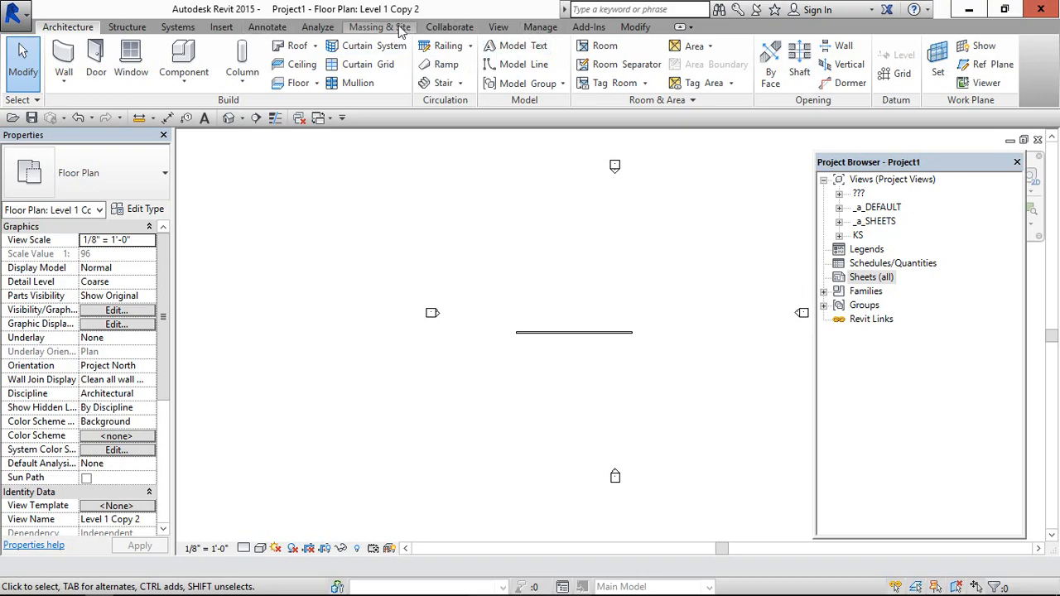
left_click(540, 27)
- Define a new project parameter 'Sheets Category' of type Text, grouped under Other
left_click(253, 45)
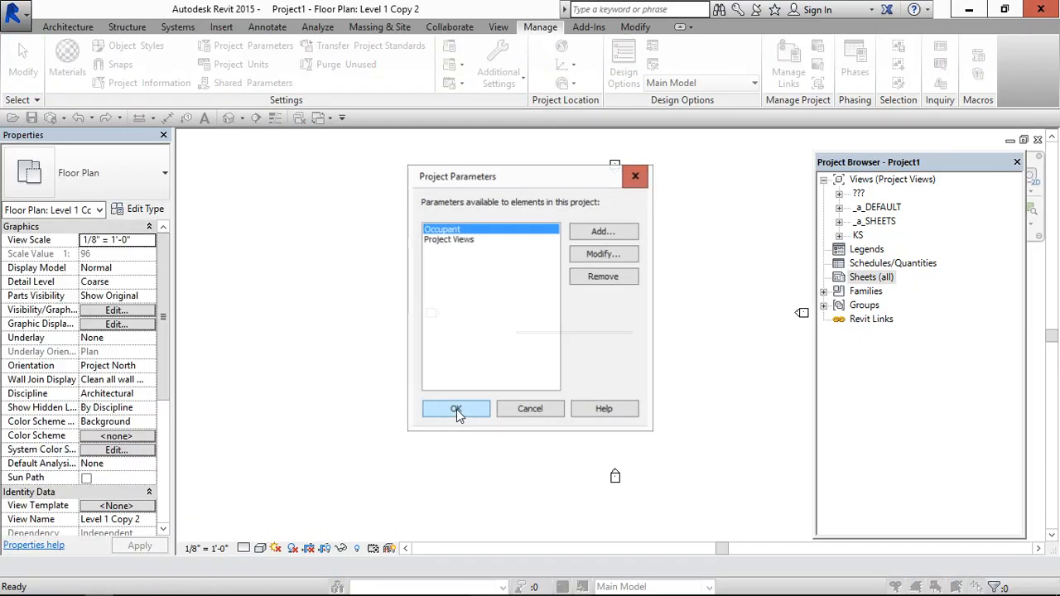
left_click(602, 231)
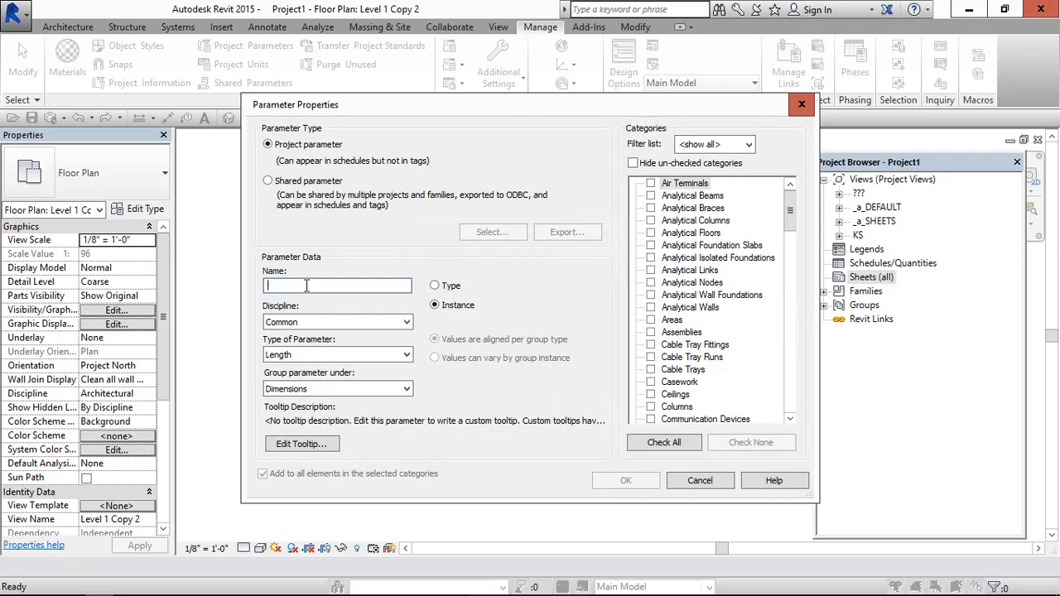
type("Sheets Category")
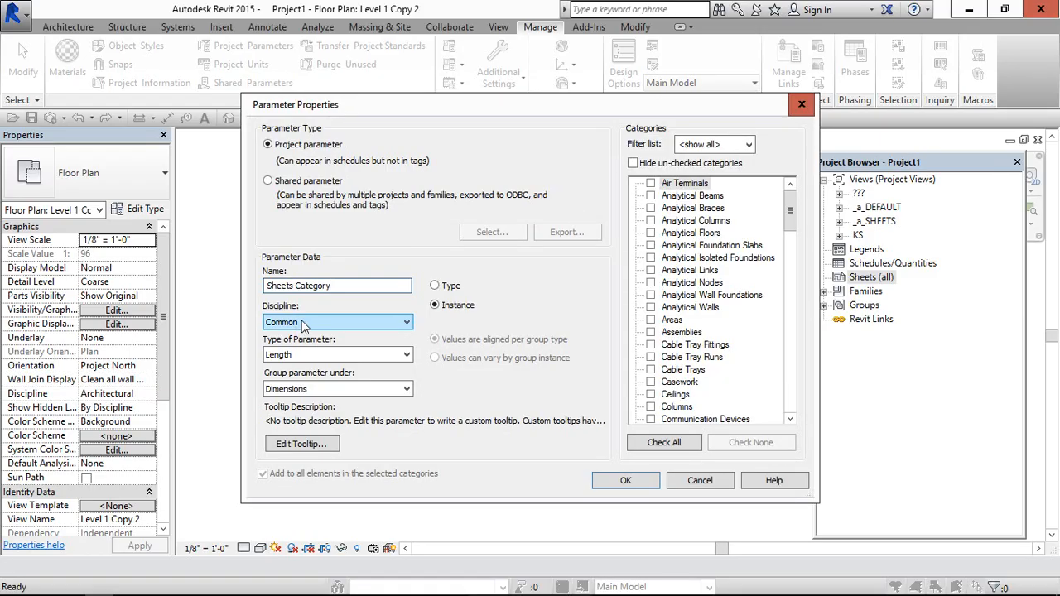
left_click(331, 354)
left_click(273, 369)
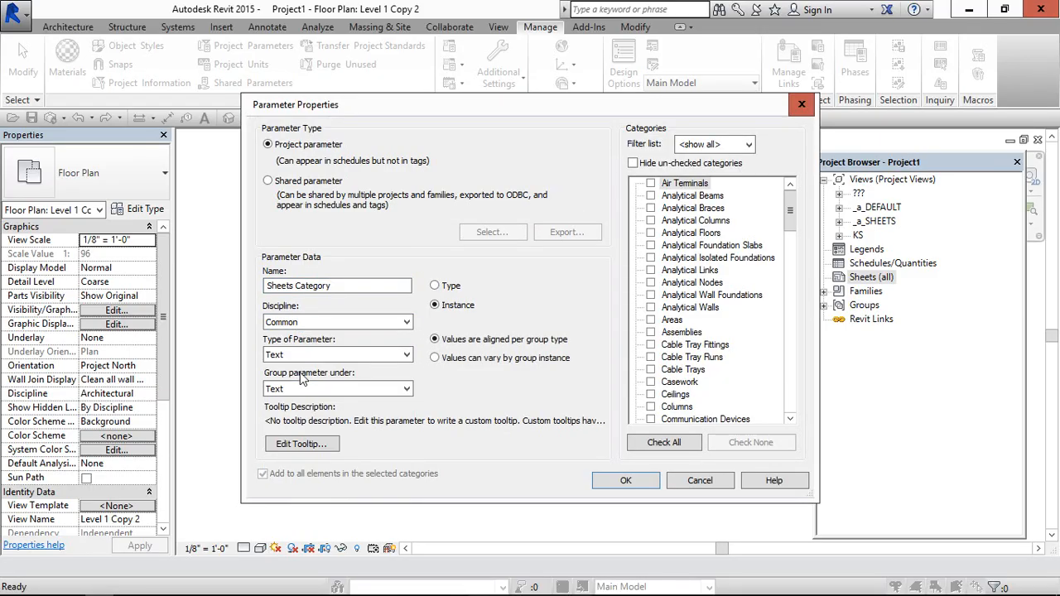
left_click(337, 389)
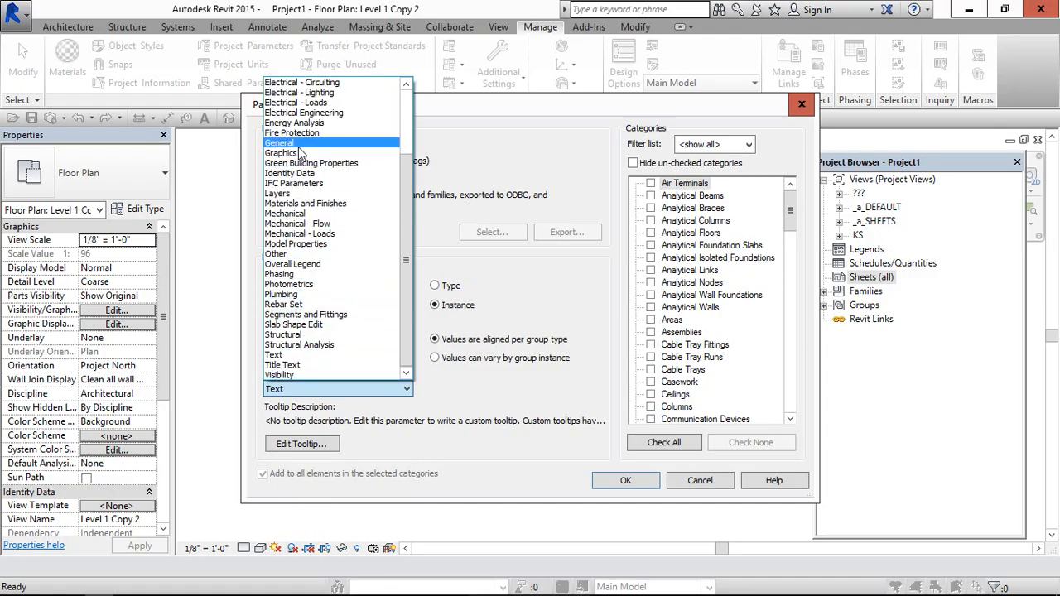
left_click(280, 254)
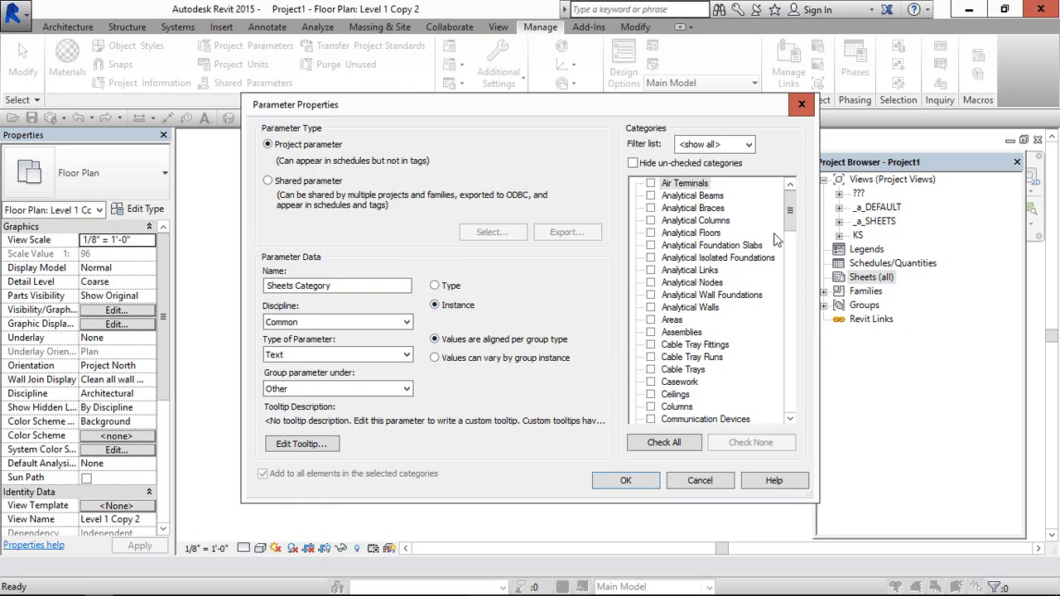
left_click_drag(789, 211, 788, 414)
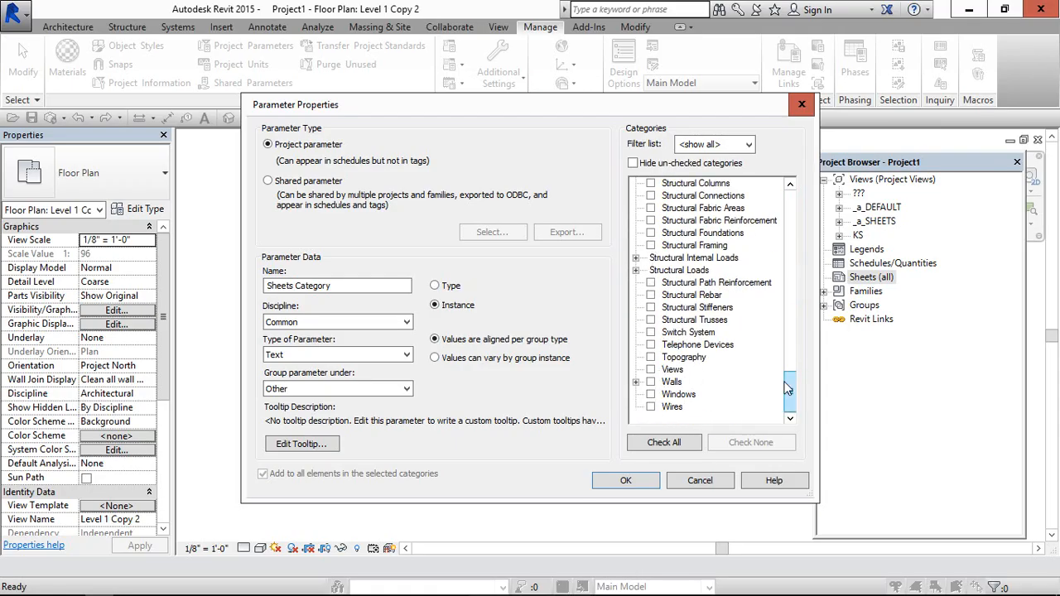
left_click_drag(789, 391, 790, 351)
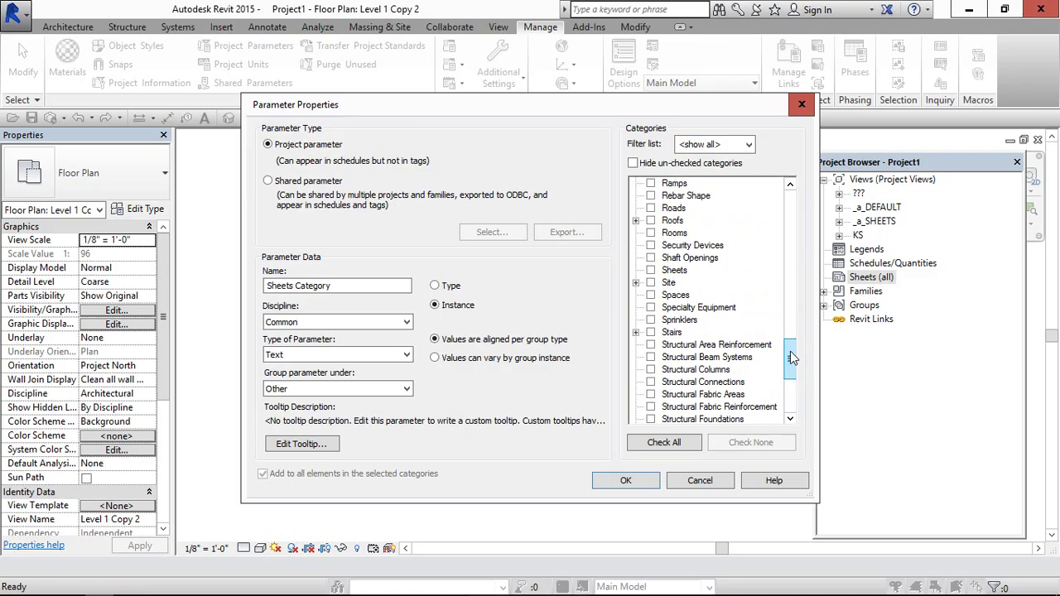
- Apply the Sheets Category parameter to the Sheets category and confirm it
left_click(650, 271)
left_click(627, 480)
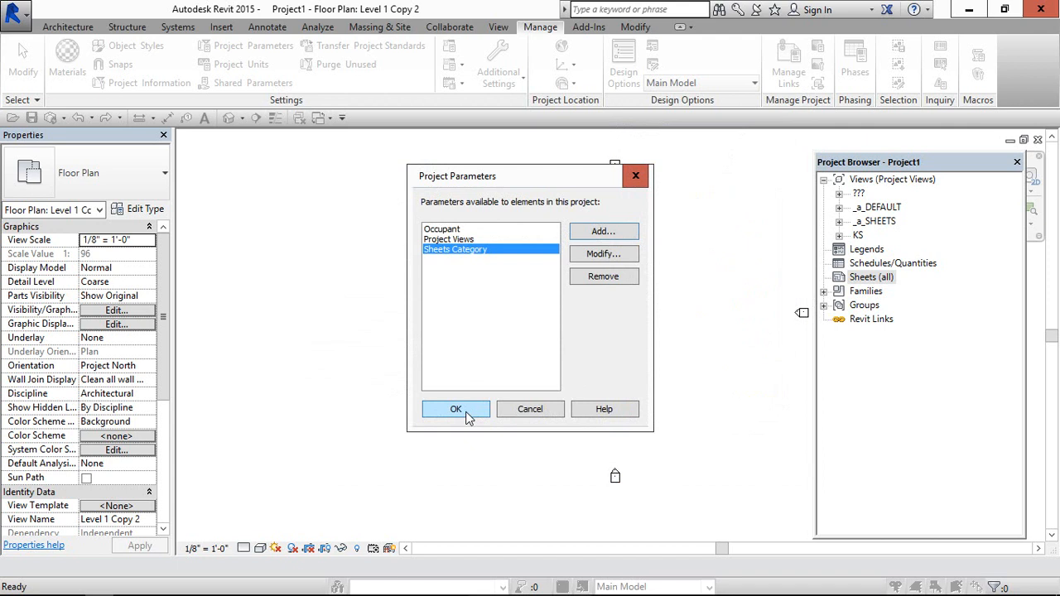
left_click(456, 409)
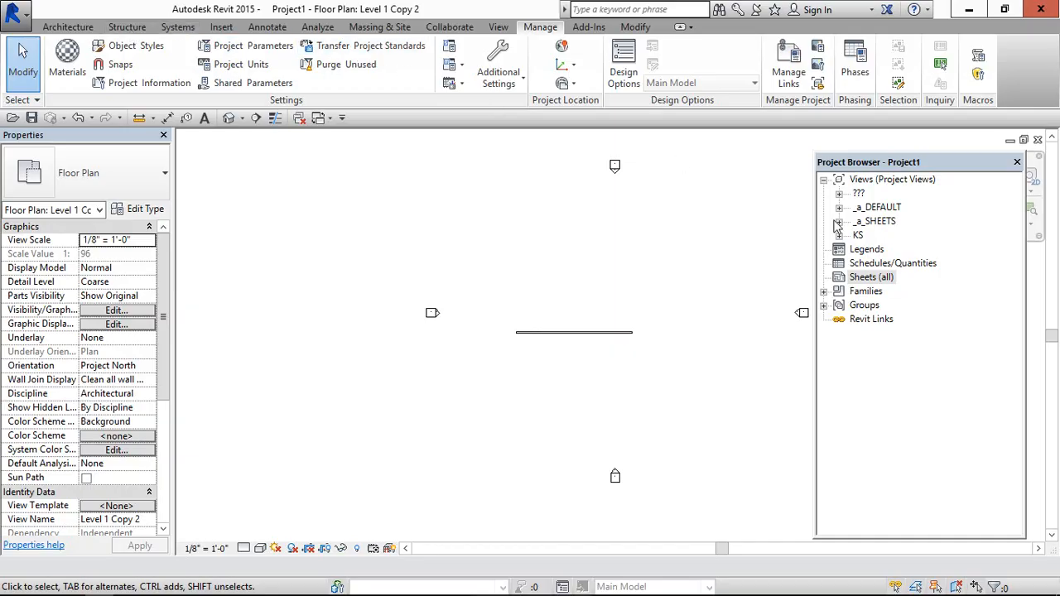
- Create a new sheet browser organization scheme named Sheet Category
right_click(882, 179)
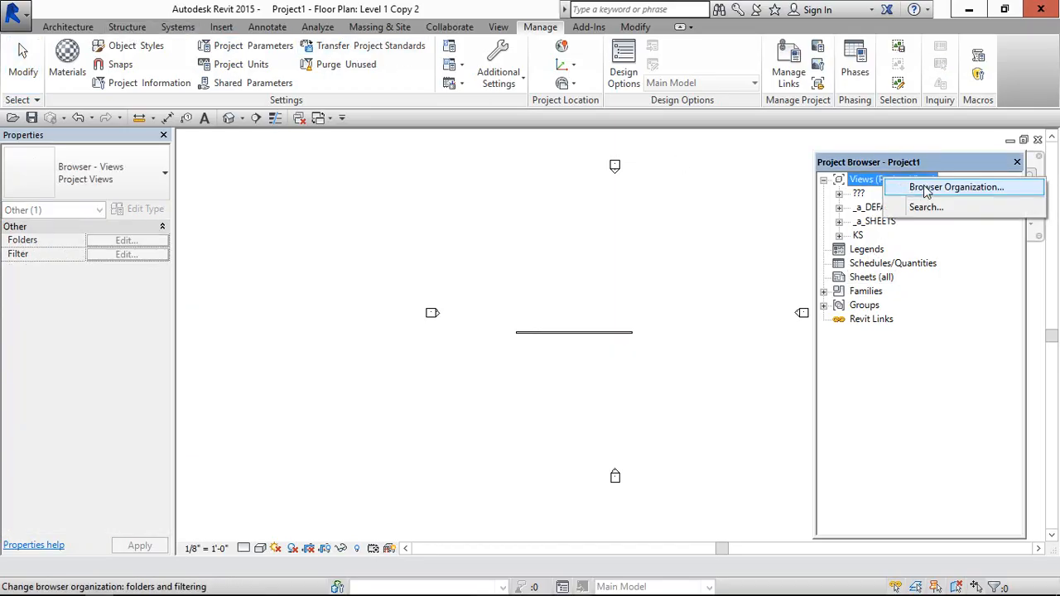
left_click(927, 189)
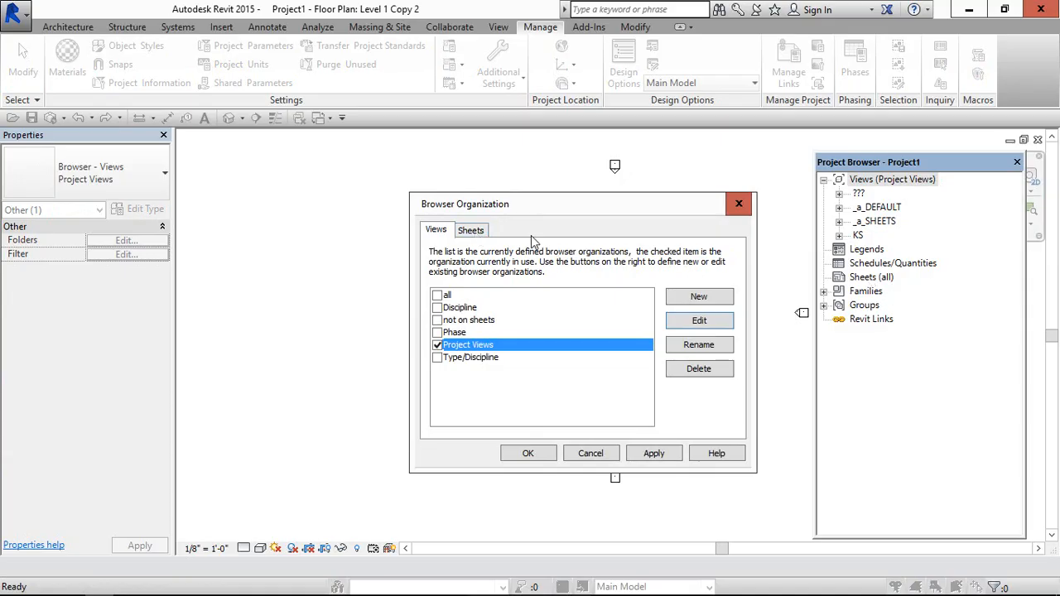
left_click(470, 230)
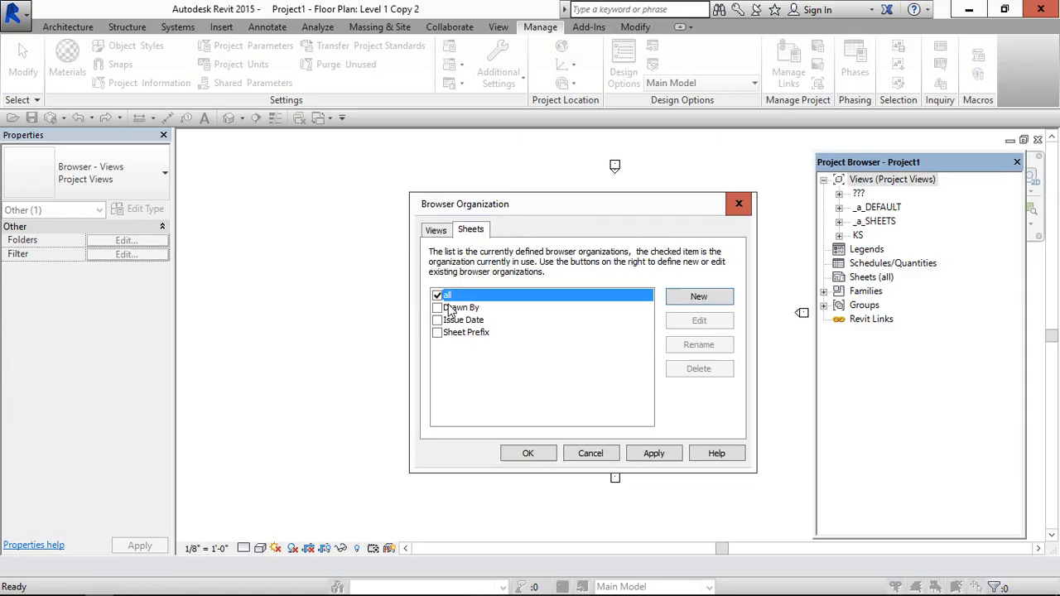
left_click(703, 299)
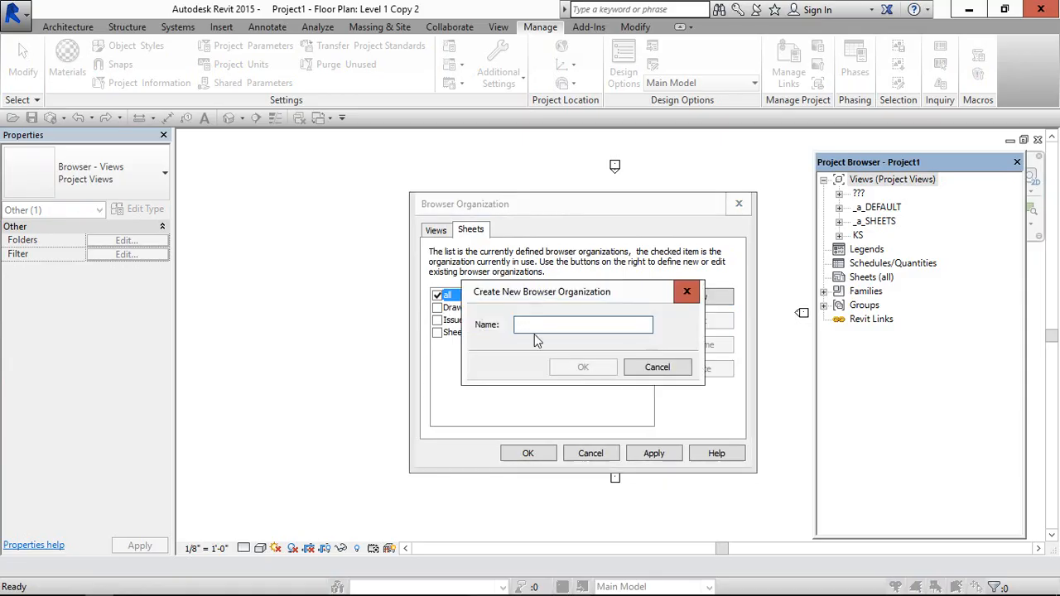
type("Sheet Category")
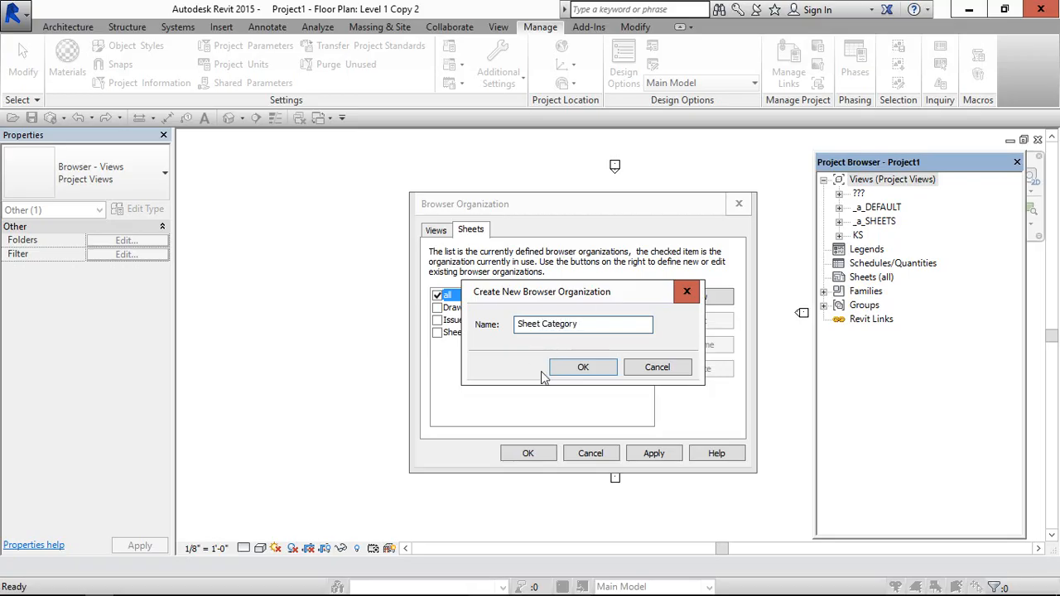
left_click(583, 367)
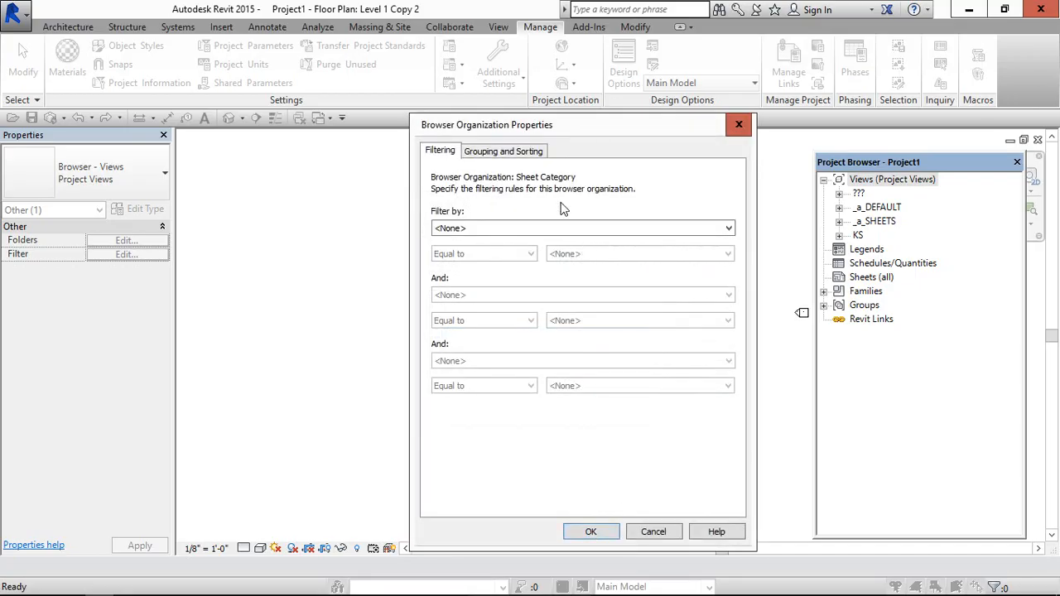
- Group the scheme's sheets by Sheets Category and make it the active sheet organization
left_click(502, 150)
left_click(618, 209)
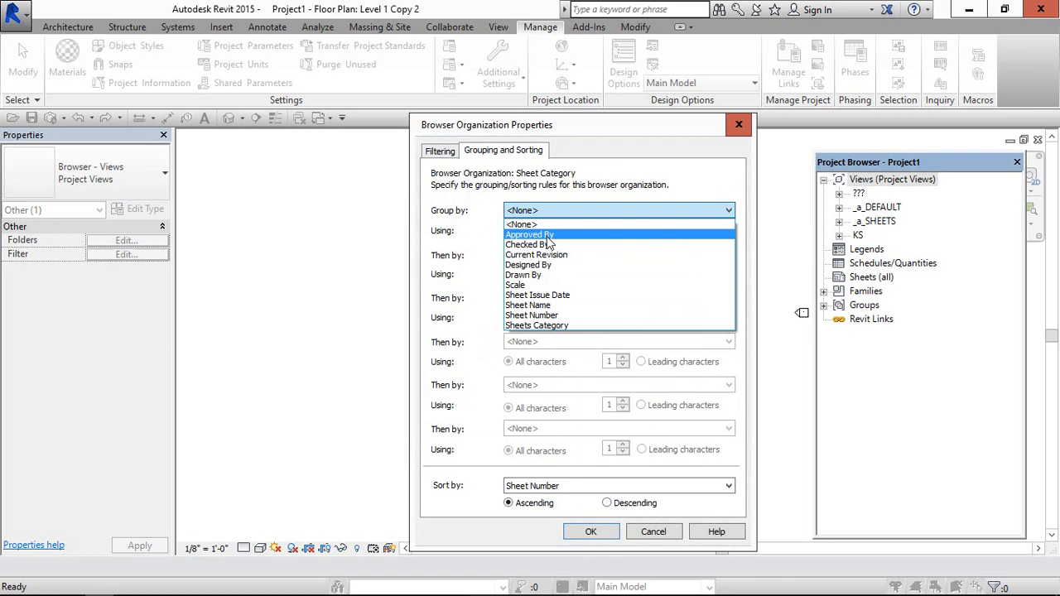
left_click(536, 326)
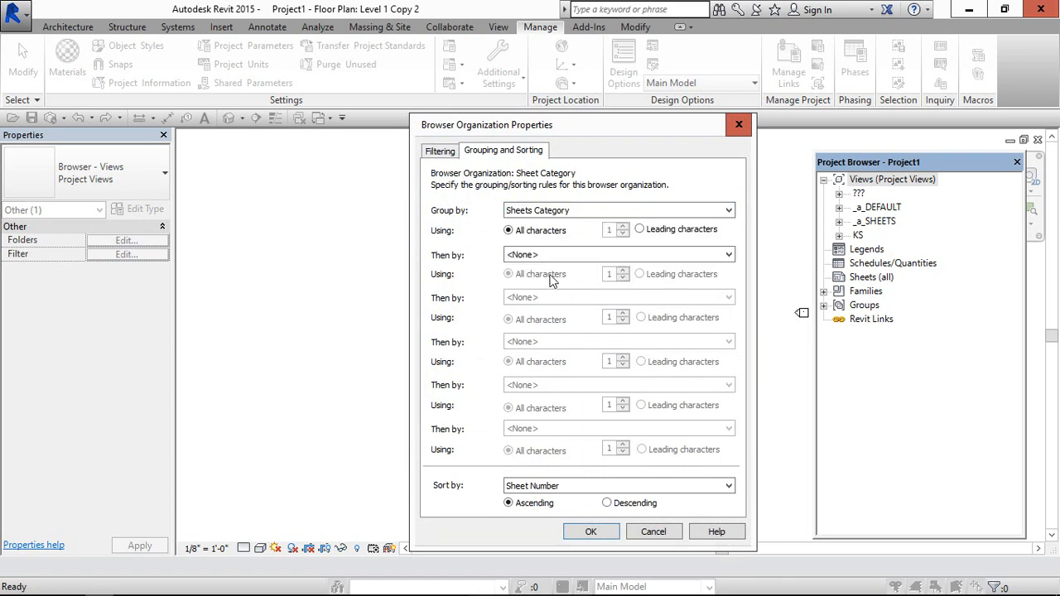
left_click(590, 531)
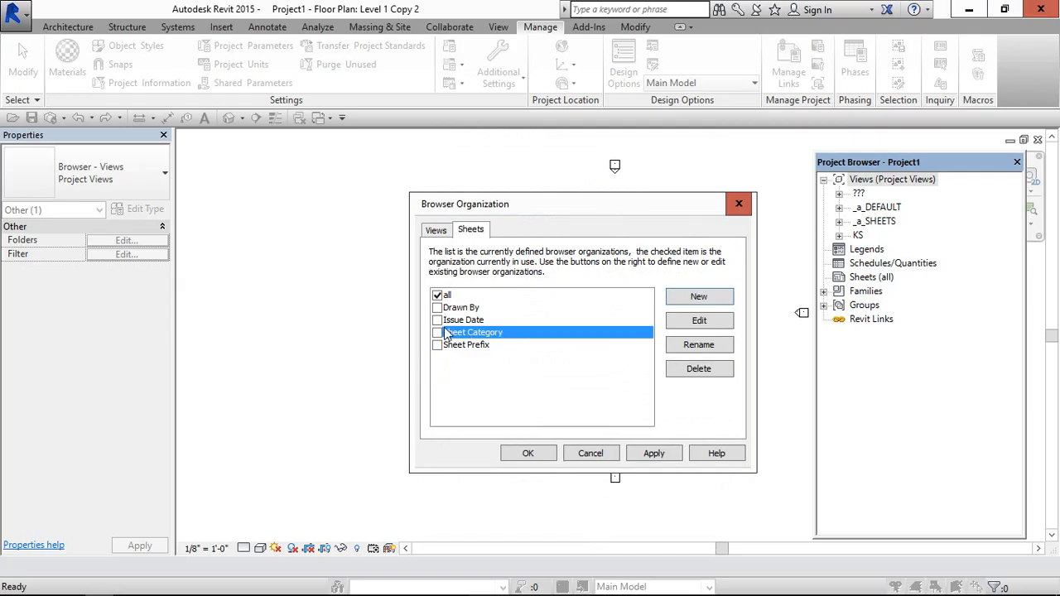
left_click(437, 333)
left_click(528, 452)
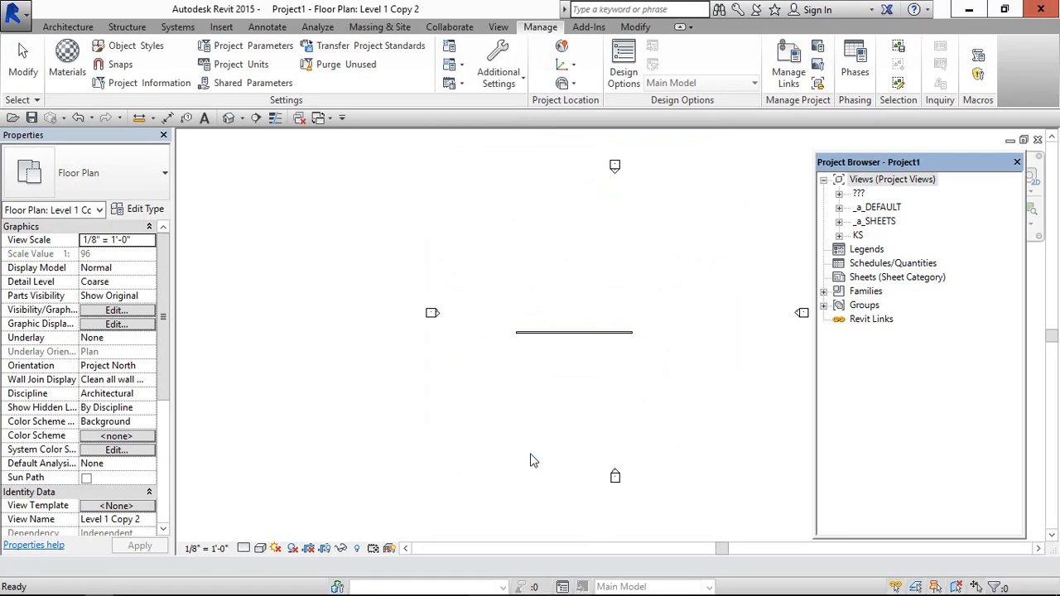
- Create a new sheet A101 using the E1 30x42 horizontal titleblock
left_click(911, 277)
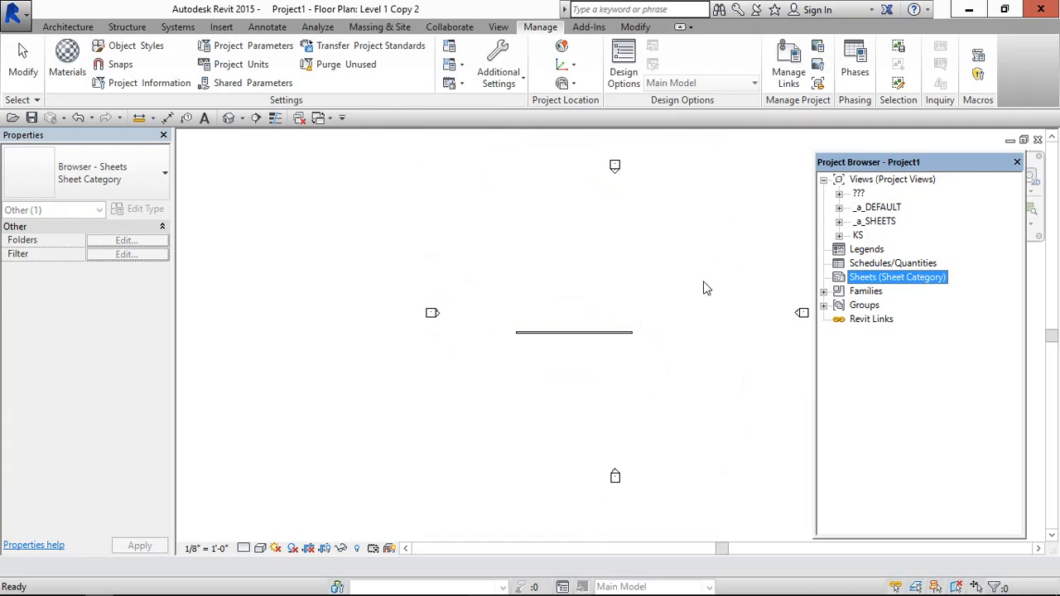
right_click(861, 277)
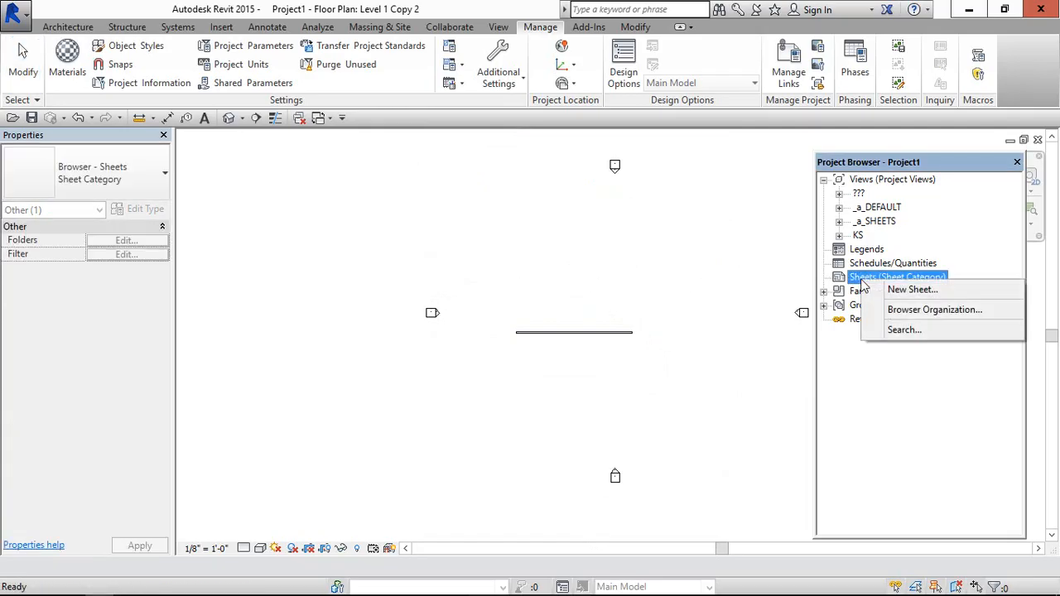
left_click(912, 289)
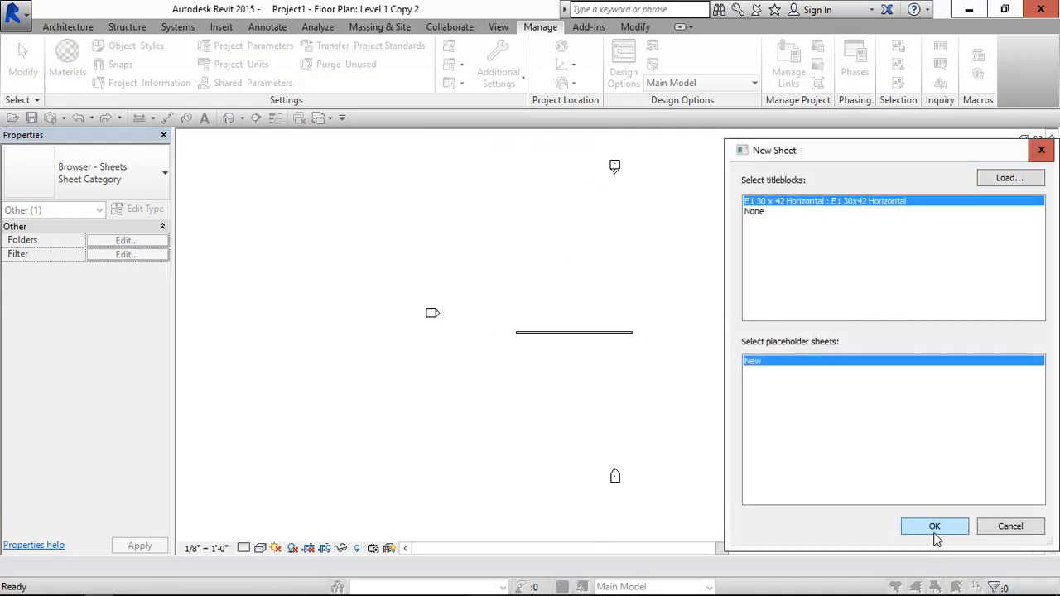
left_click(934, 538)
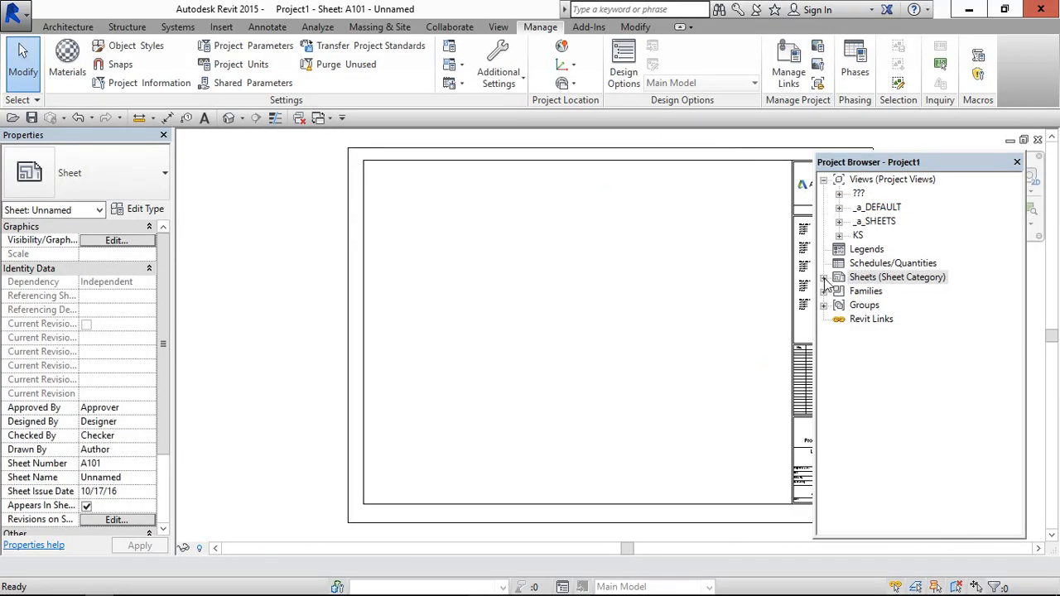
- Expand the Sheets branch and the ??? group to reveal and select sheet A101
left_click(825, 278)
left_click(839, 292)
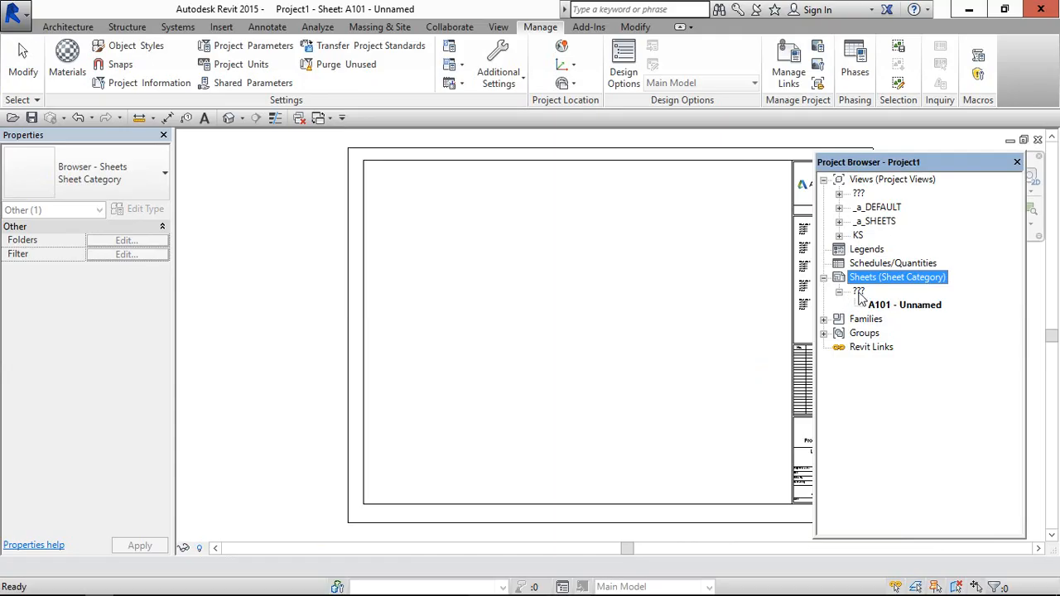
left_click(859, 292)
left_click(892, 306)
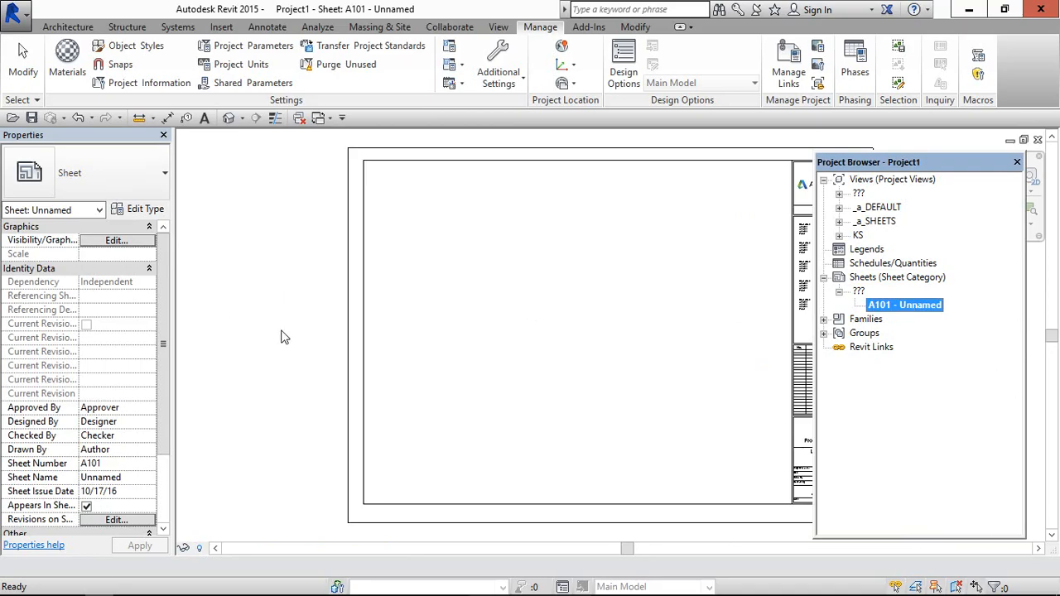
scroll(158, 414, "down", 3)
scroll(157, 460, "down", 1)
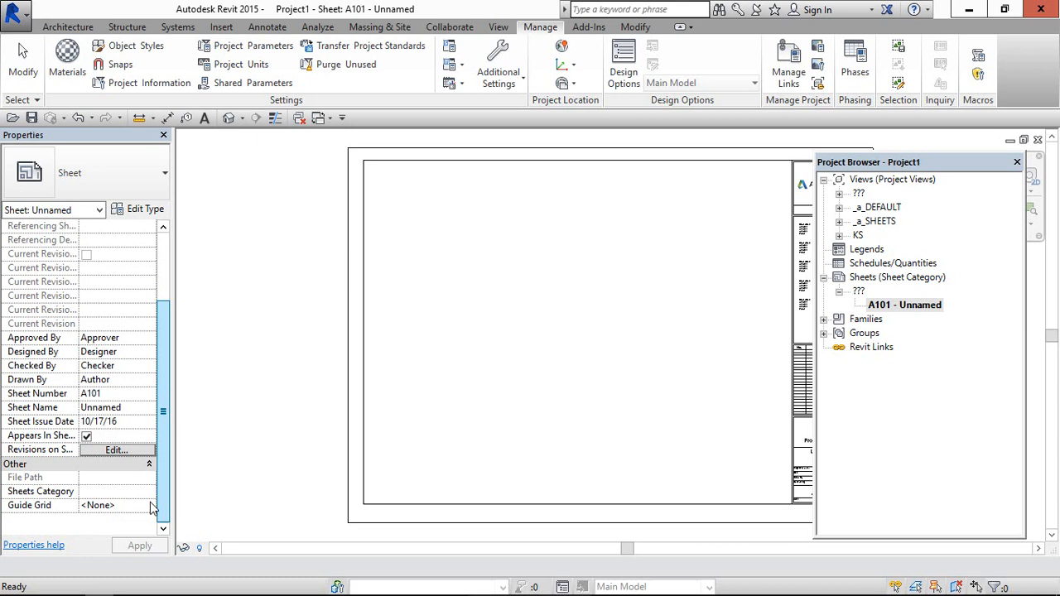
scroll(157, 414, "up", 5)
- Set sheet A101's Sheets Category to Architectural so it moves into an Architectural group
left_click(904, 304)
scroll(157, 414, "down", 4)
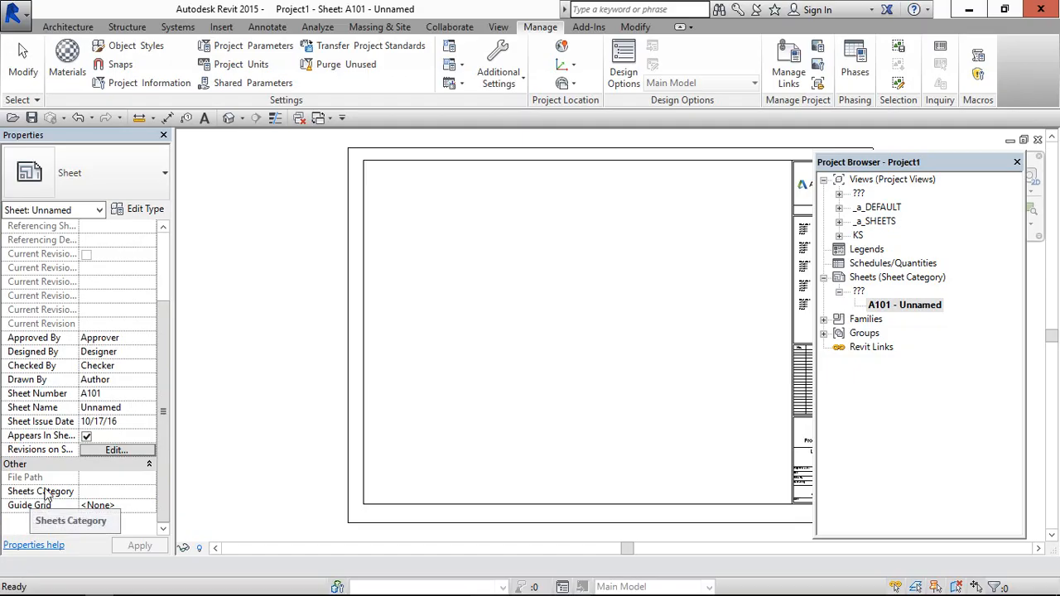
left_click(109, 492)
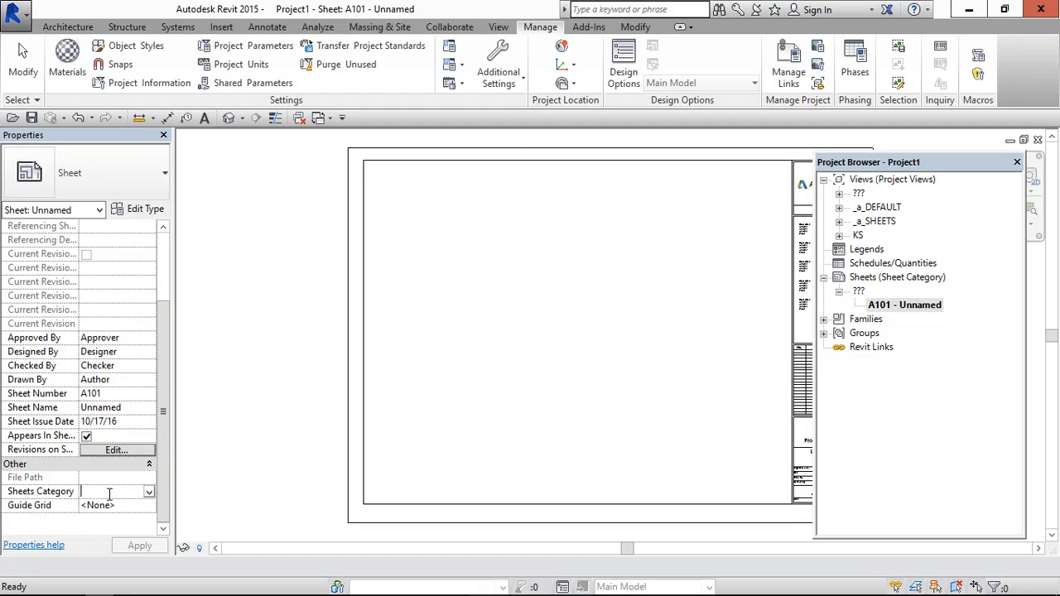
type("al")
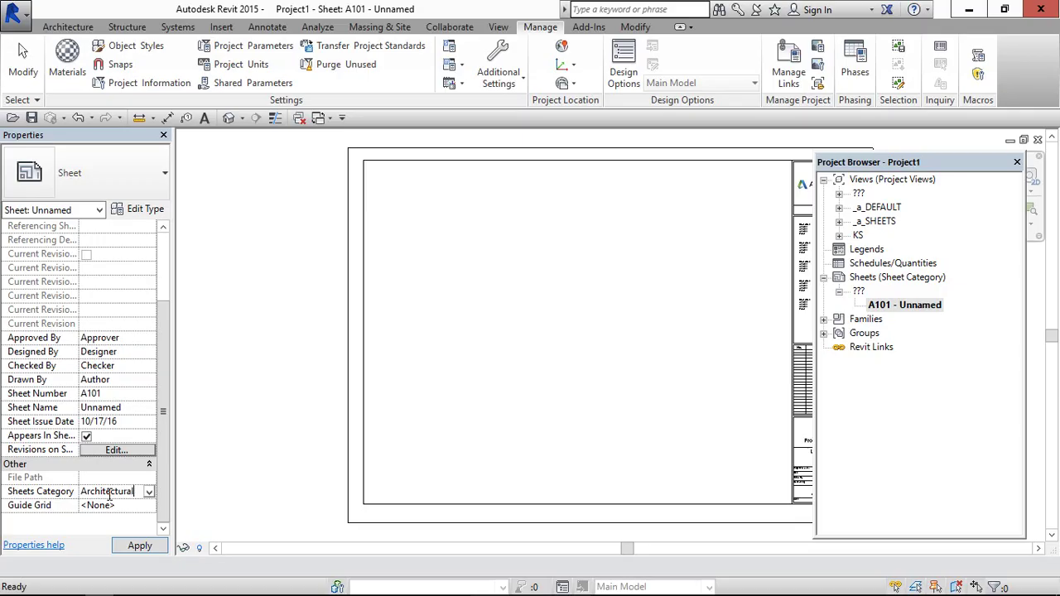
left_click(284, 432)
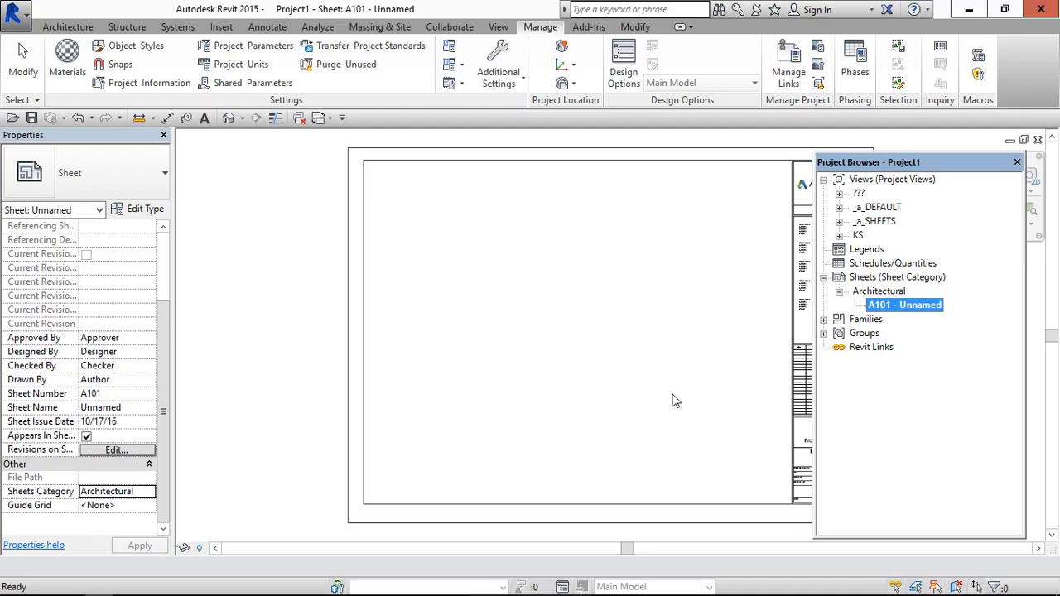
left_click(878, 290)
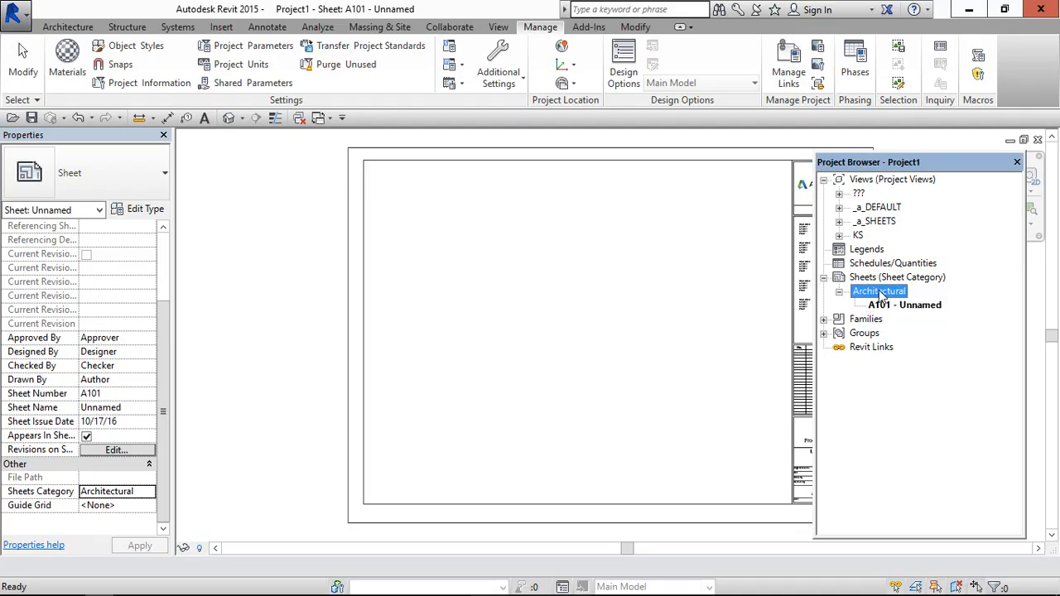
left_click(908, 305)
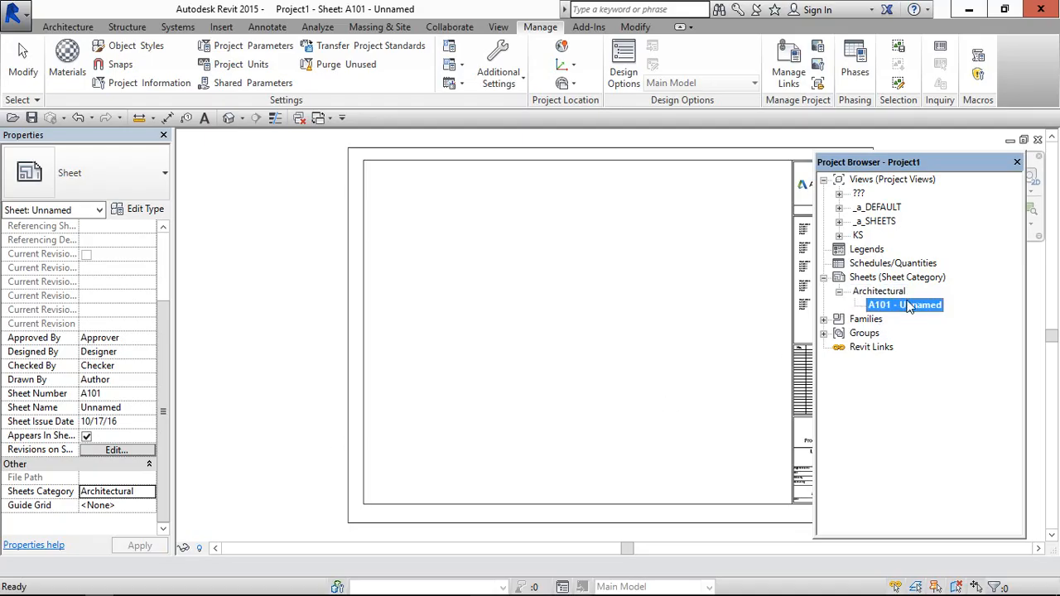
- Create a new sheet A102 with the default titleblock and select it in the ??? group
left_click(897, 277)
right_click(897, 277)
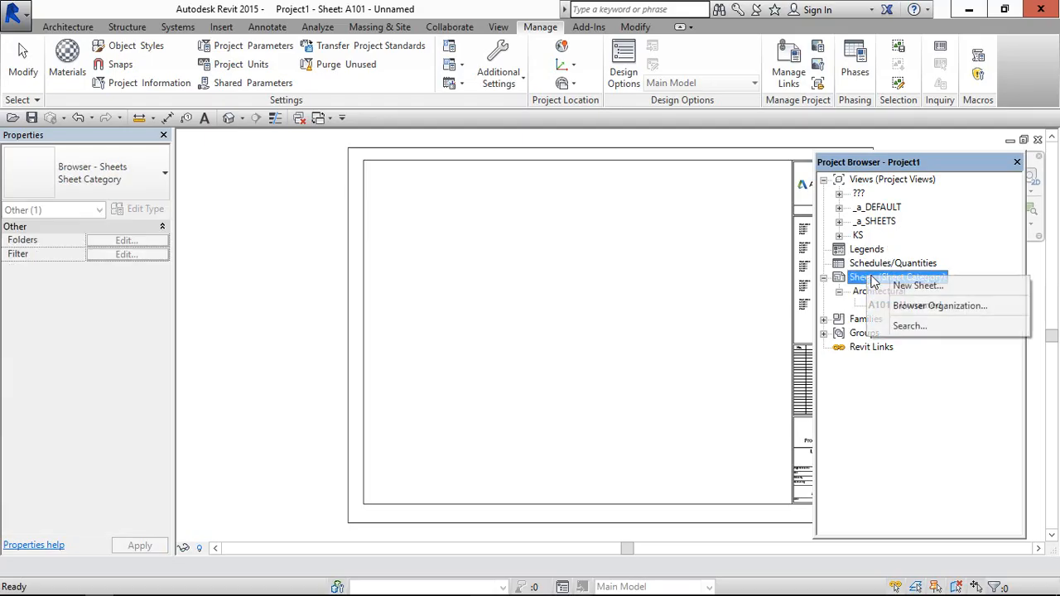
left_click(917, 286)
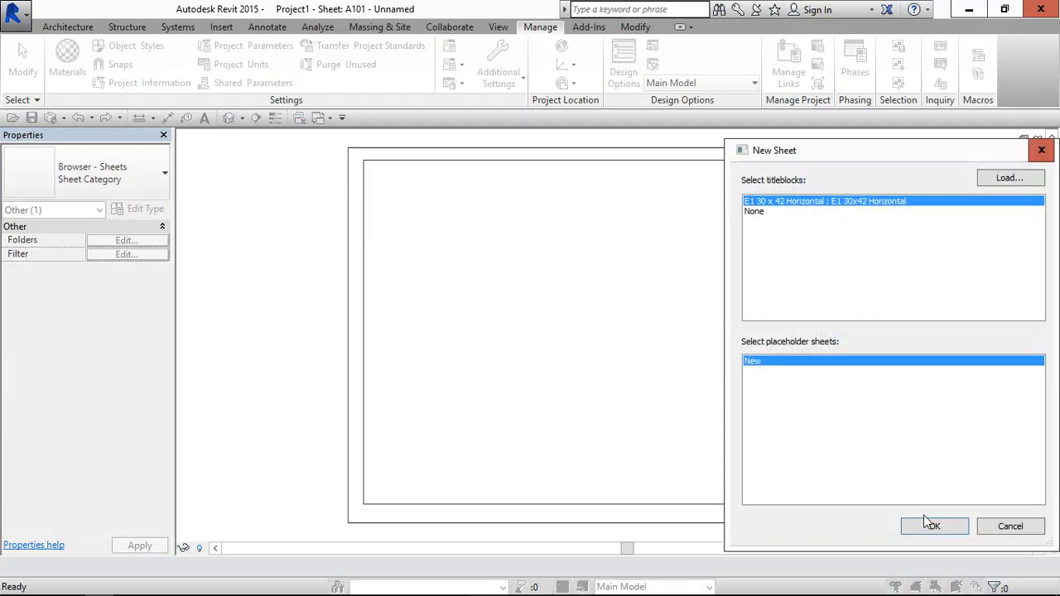
left_click(933, 528)
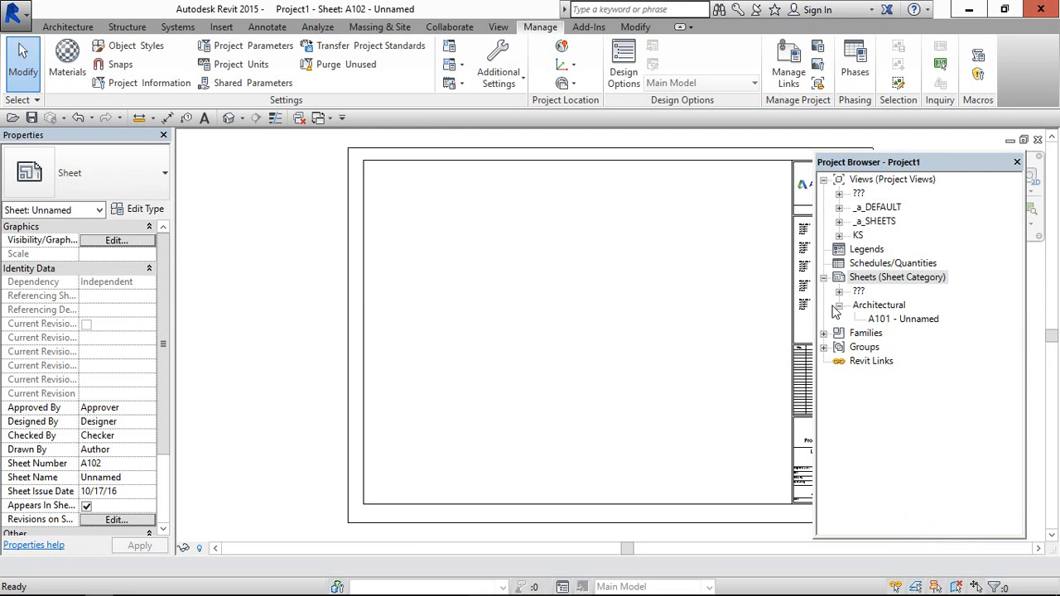
left_click(898, 276)
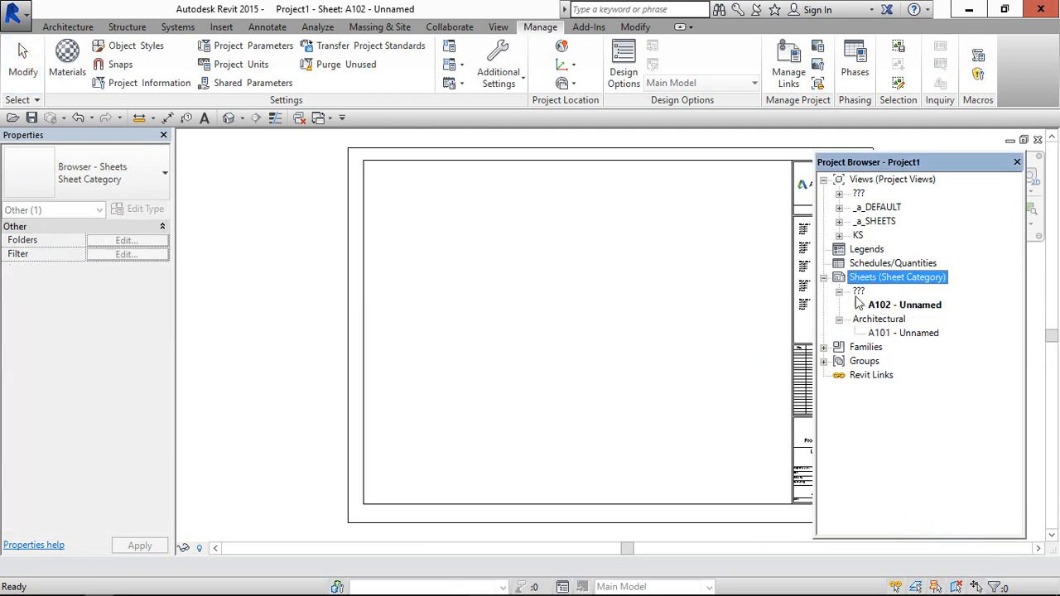
left_click(896, 305)
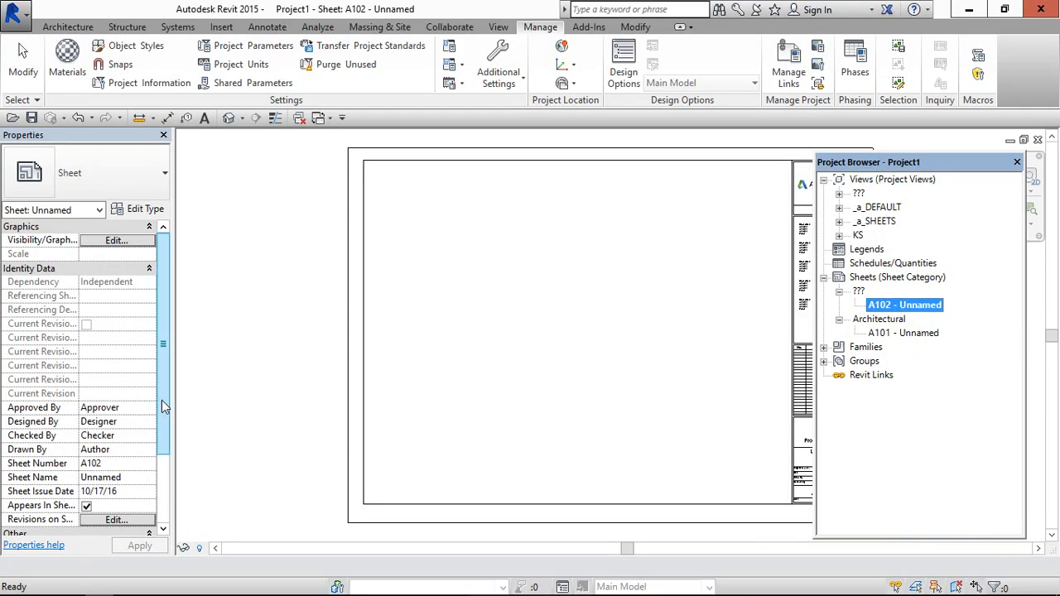
left_click_drag(164, 409, 168, 493)
- Set A102's Sheets Category to Interior, giving separate Architectural and Interior groups
left_click(115, 491)
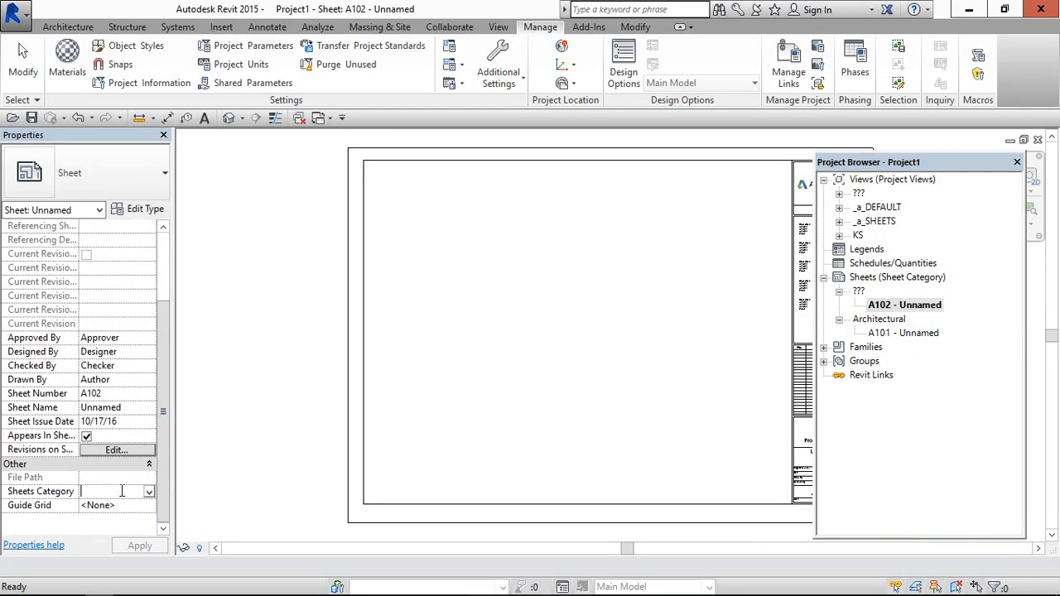
type("Interi")
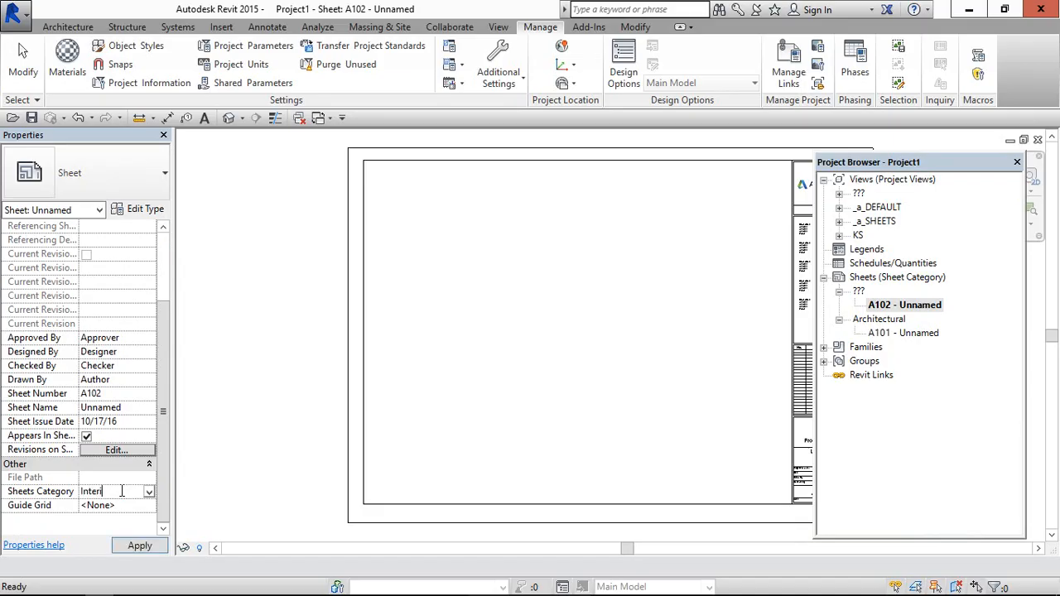
type("or")
key("Return")
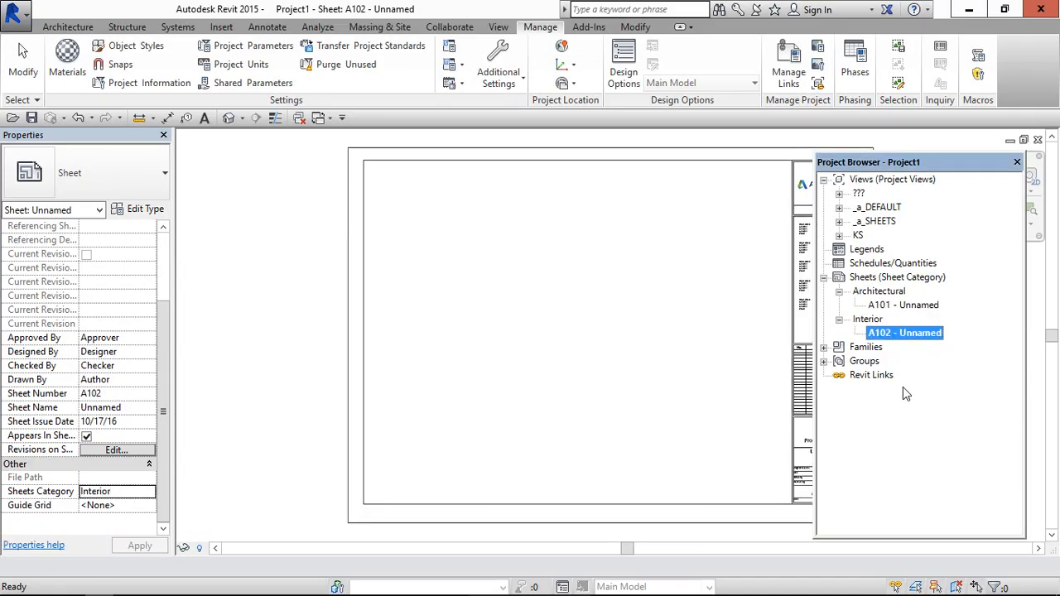
left_click(866, 319)
left_click(902, 332)
left_click(878, 290)
left_click(839, 291)
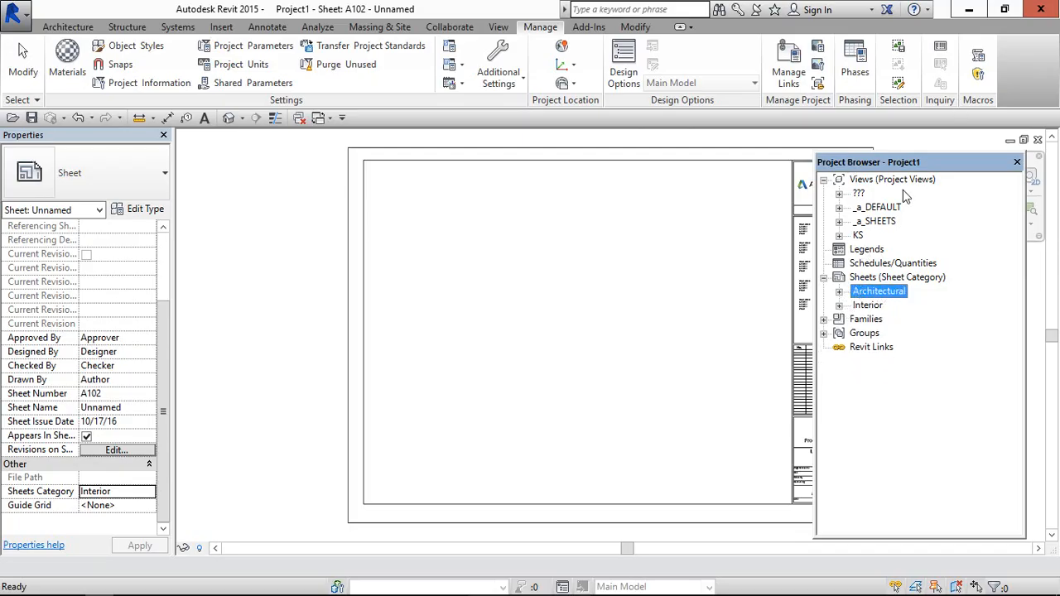
left_click(892, 180)
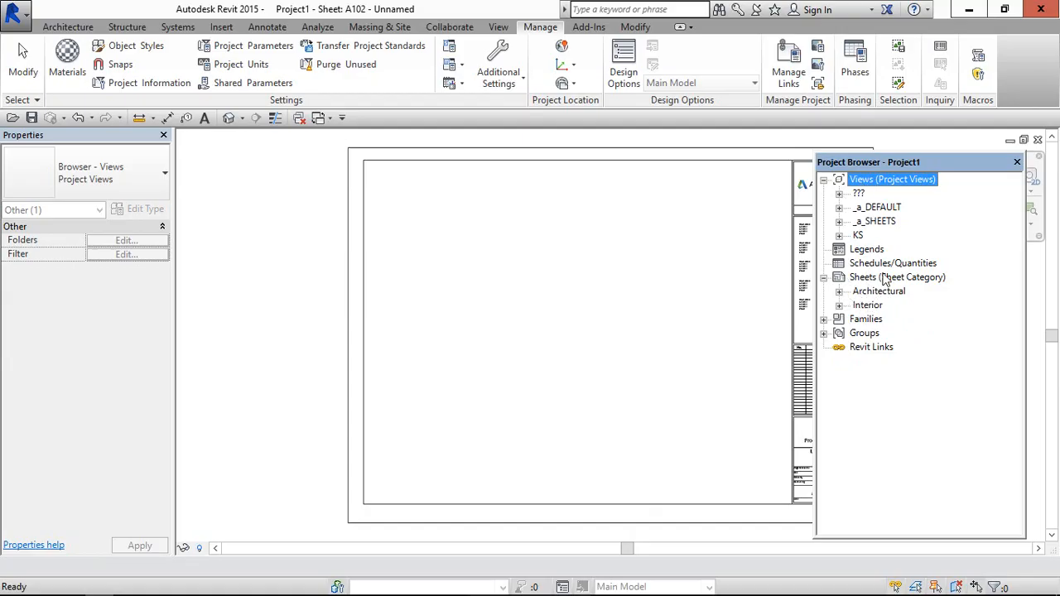
left_click(886, 279)
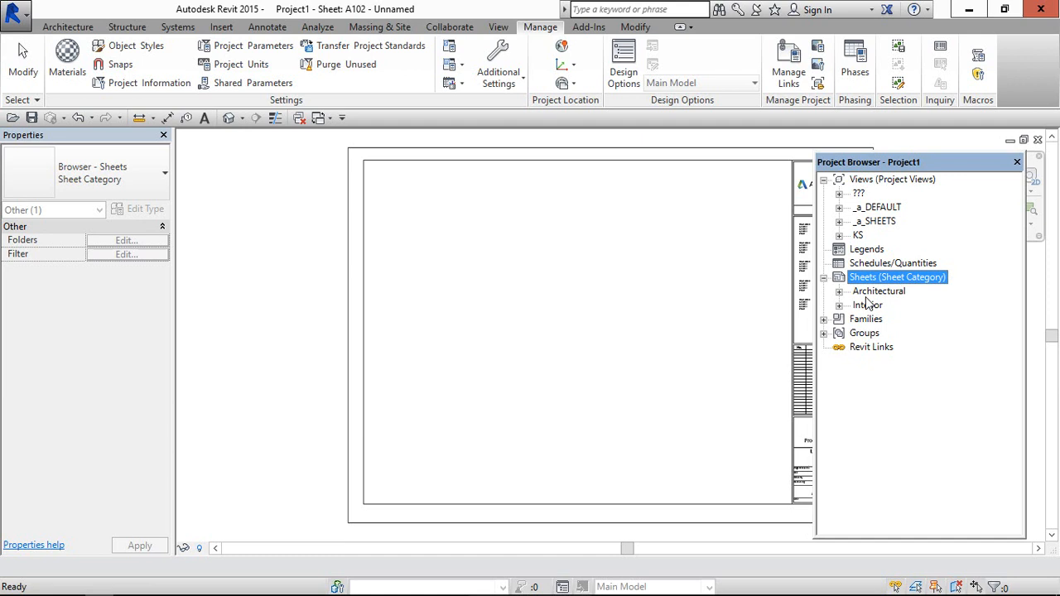